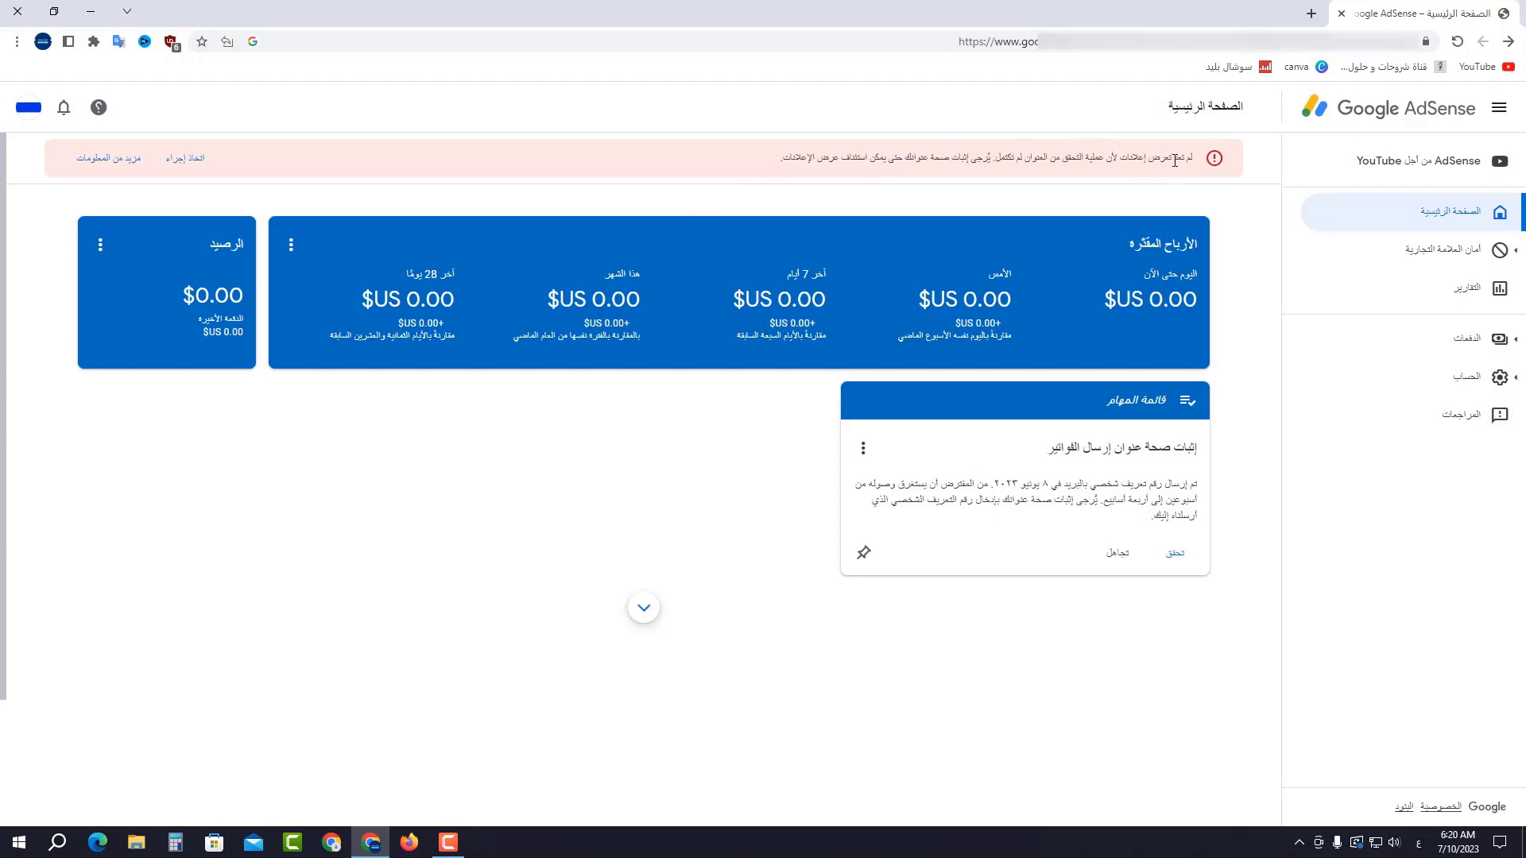
Open the help article for the address verification alert and follow its link to the AdSense PIN troubleshooter.
left_click_drag(1175, 161, 1074, 161)
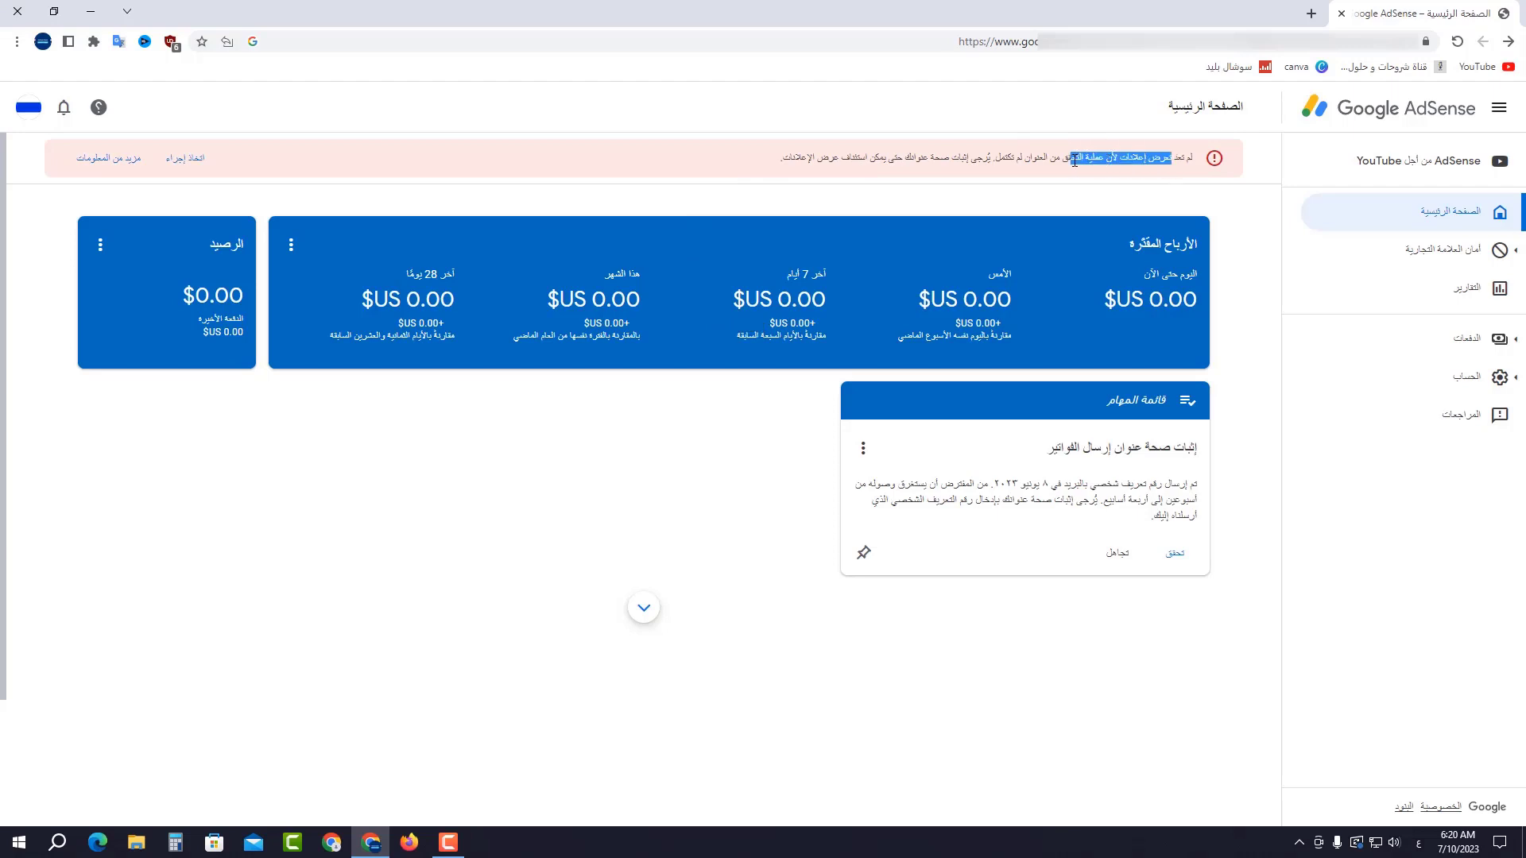
left_click(726, 184)
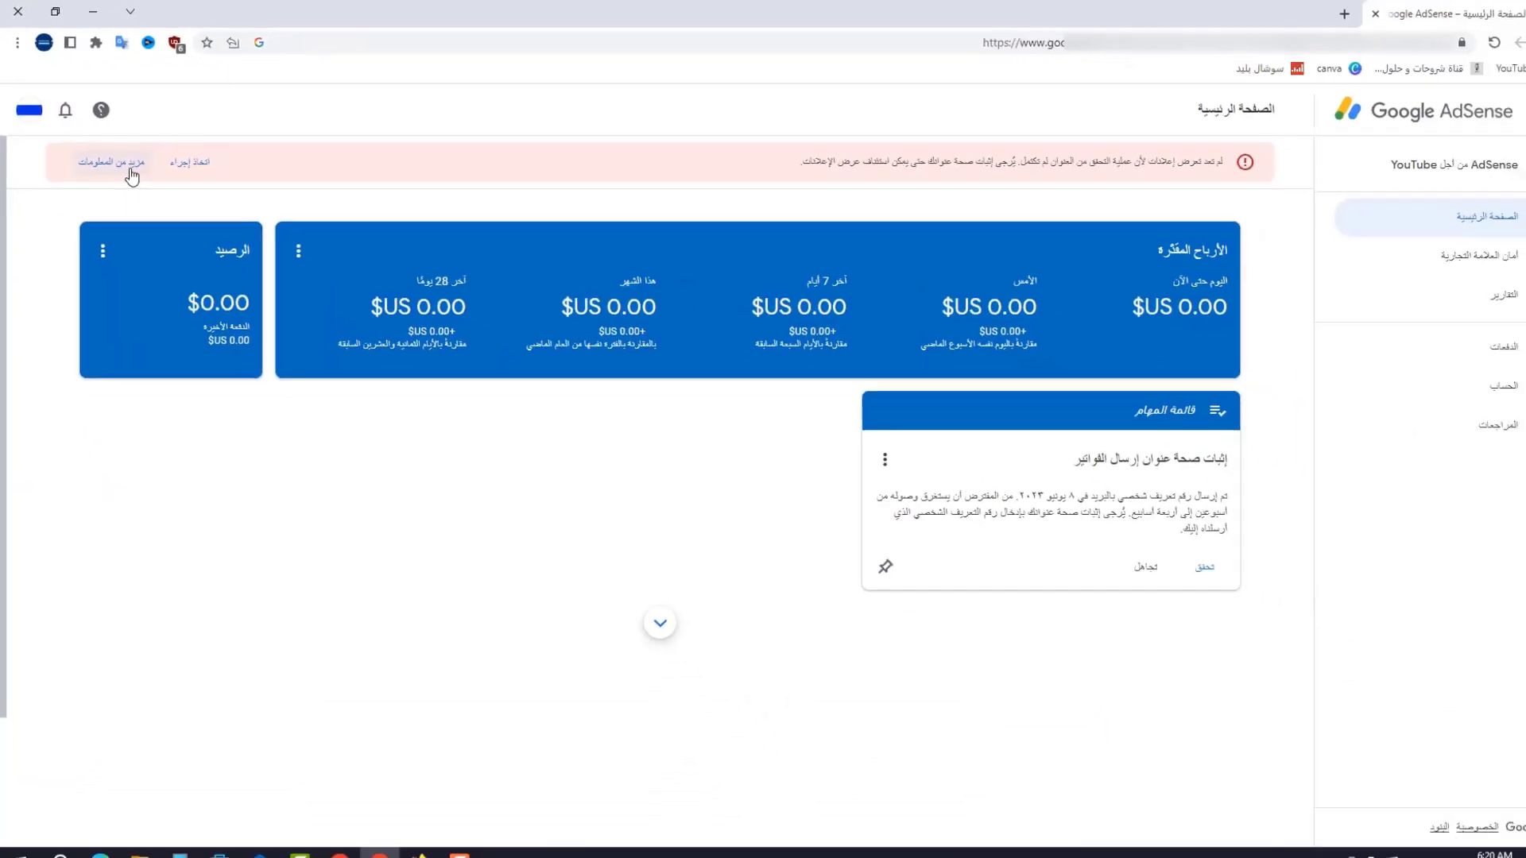
left_click(186, 270)
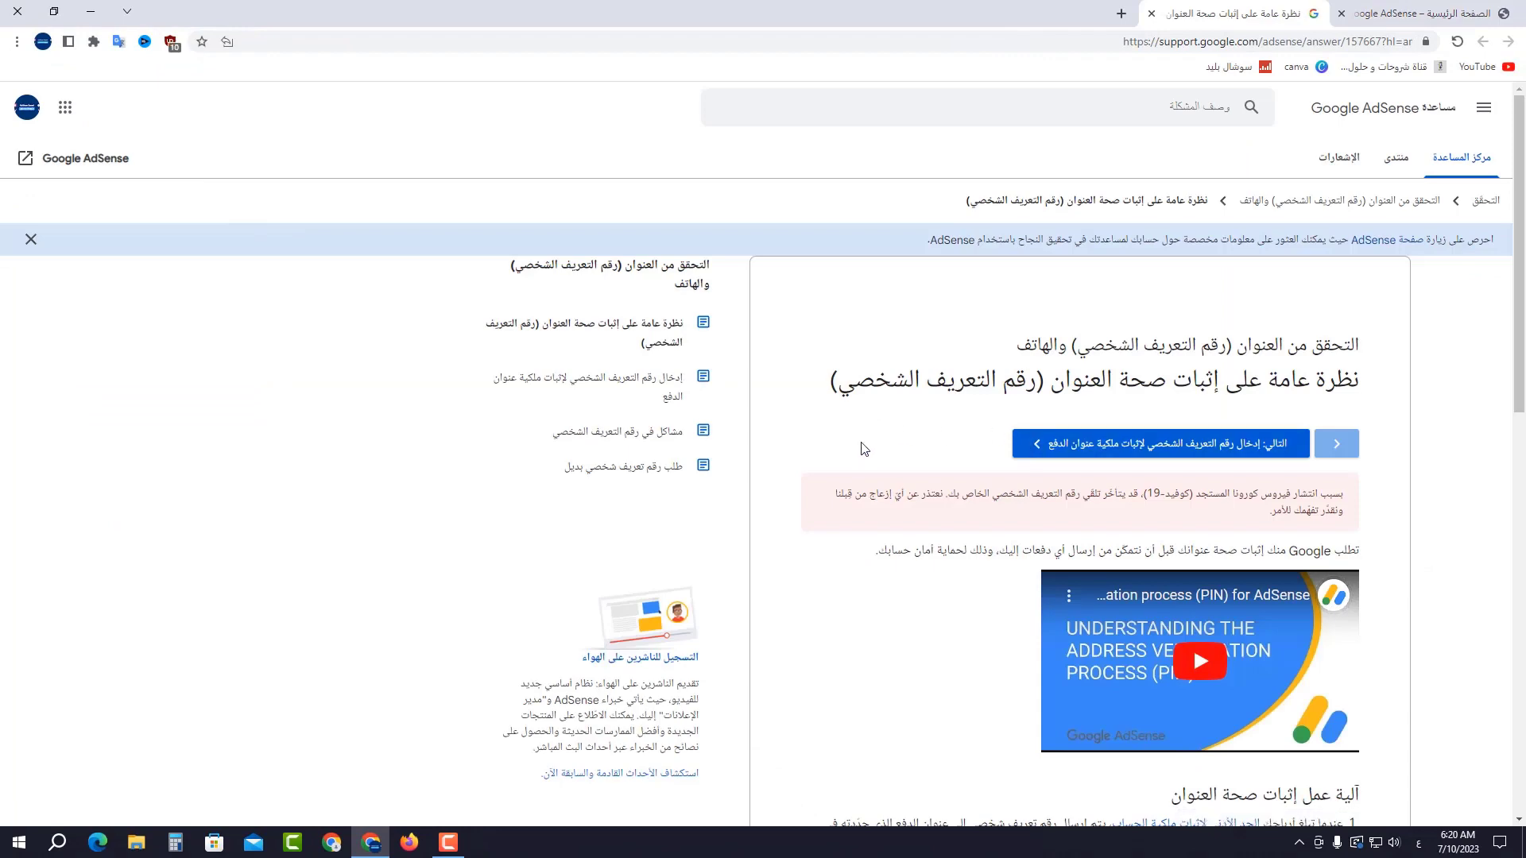
scroll(864, 449, "down", 10)
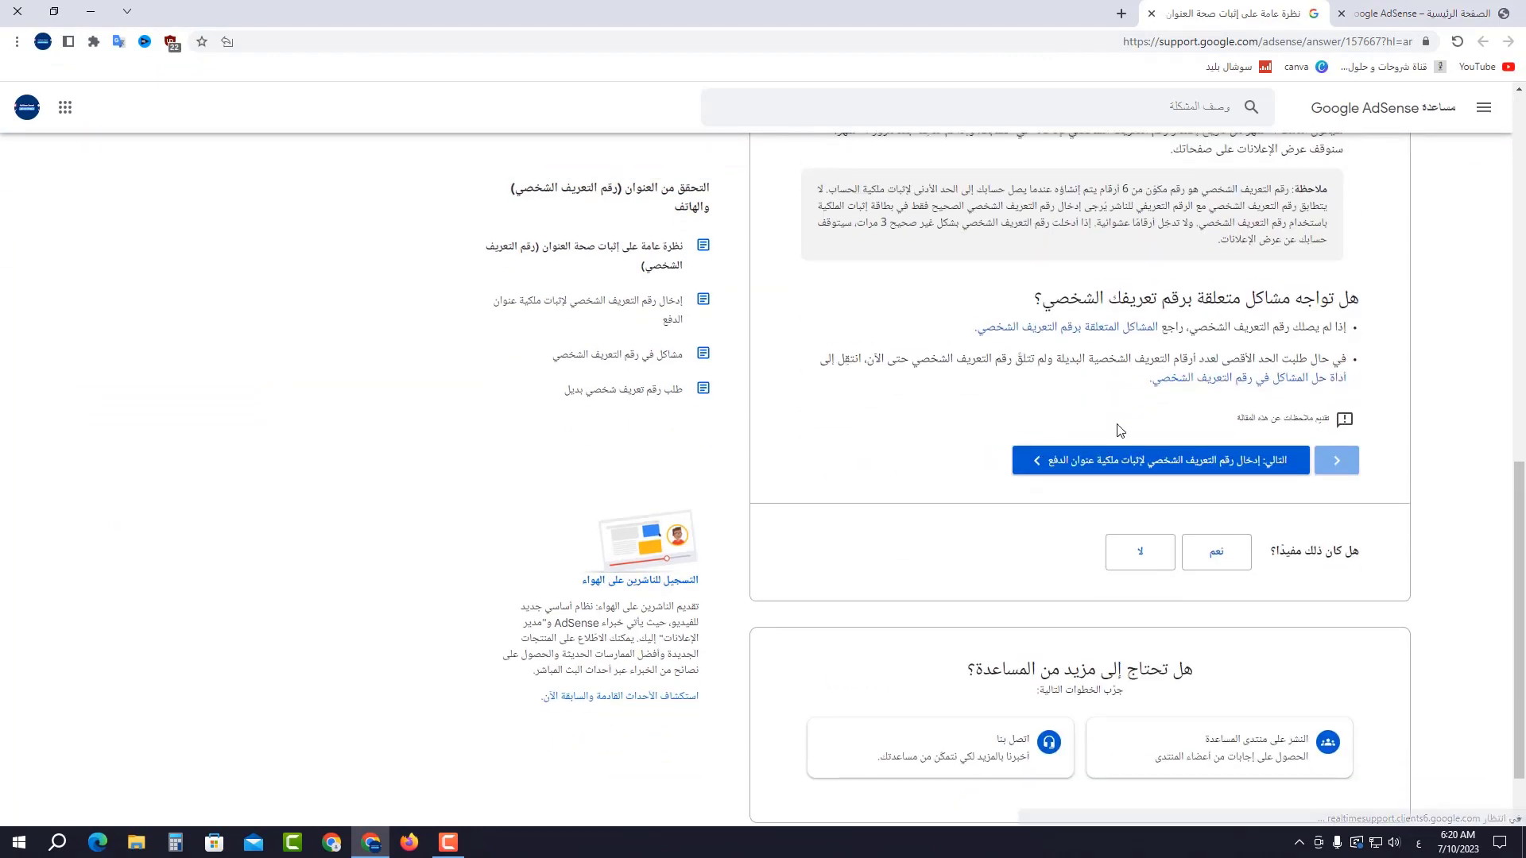
left_click(1250, 392)
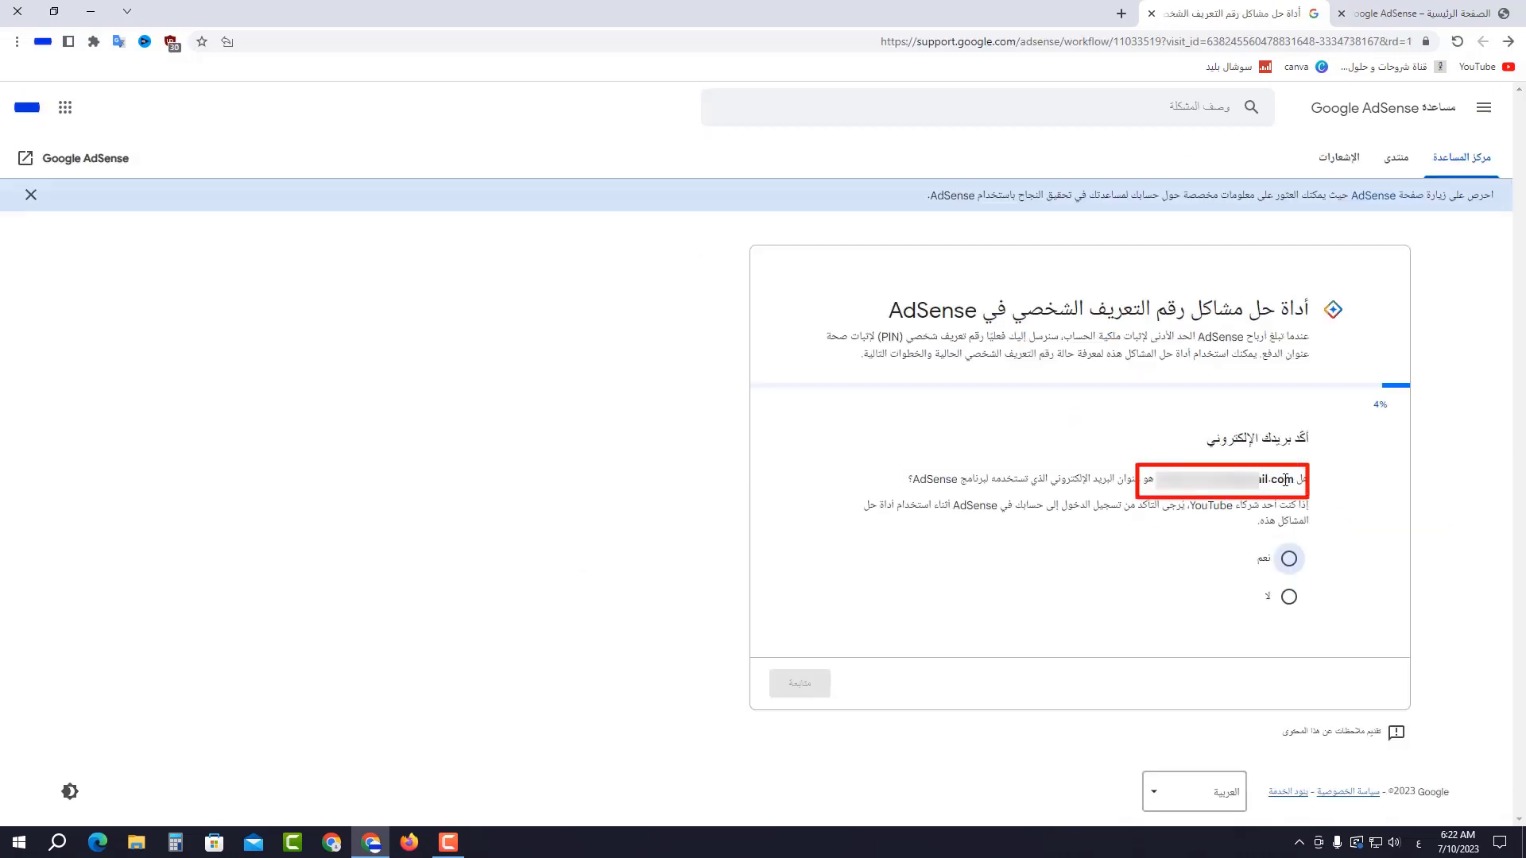
Confirm with نعم that the shown e-mail address is the one used for AdSense and continue the troubleshooter.
left_click_drag(1154, 481, 1297, 481)
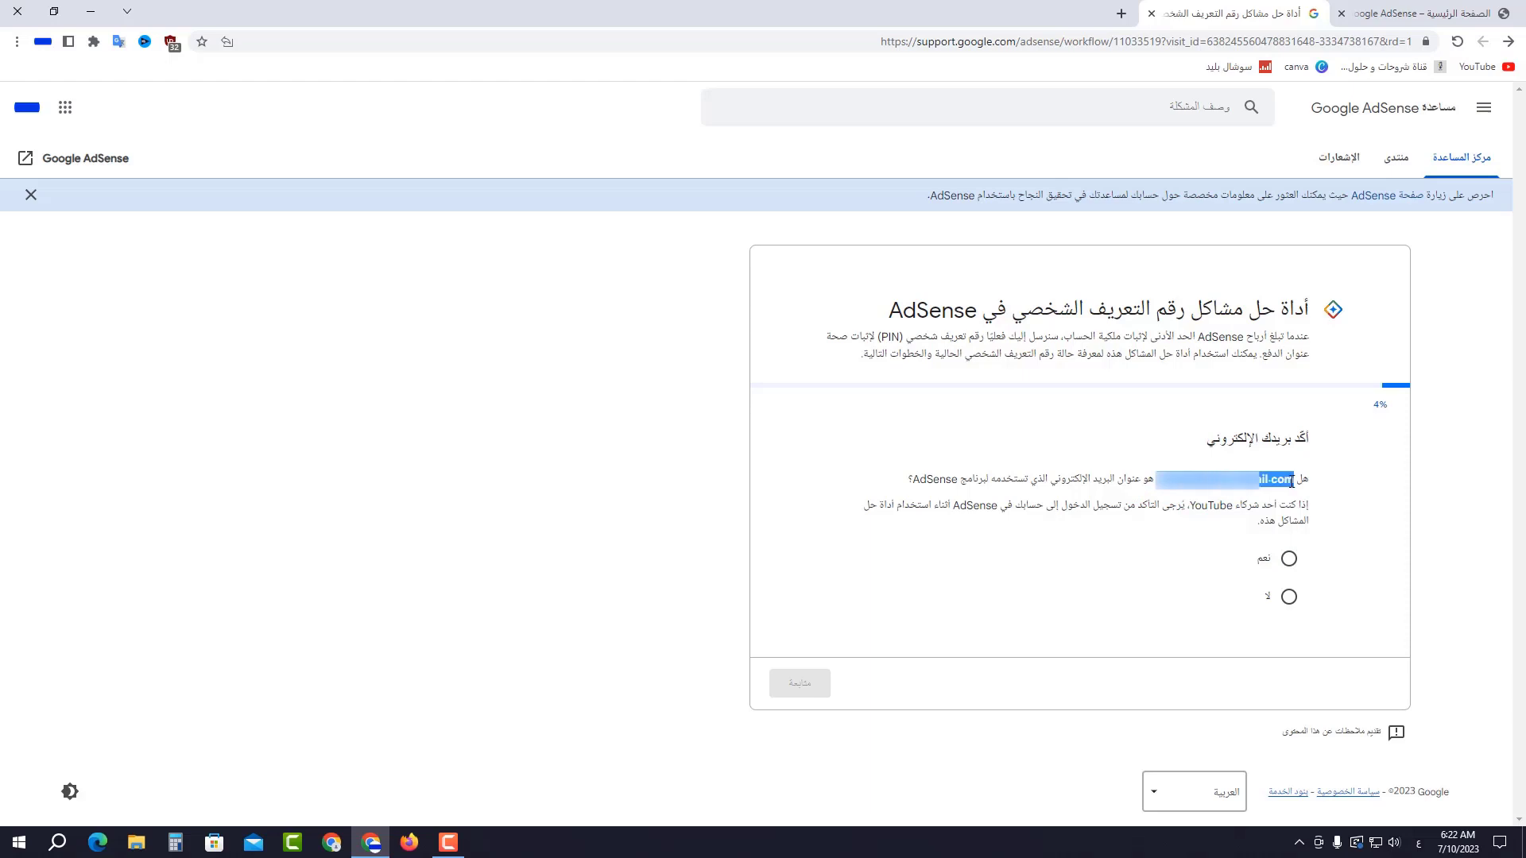
left_click(1220, 495)
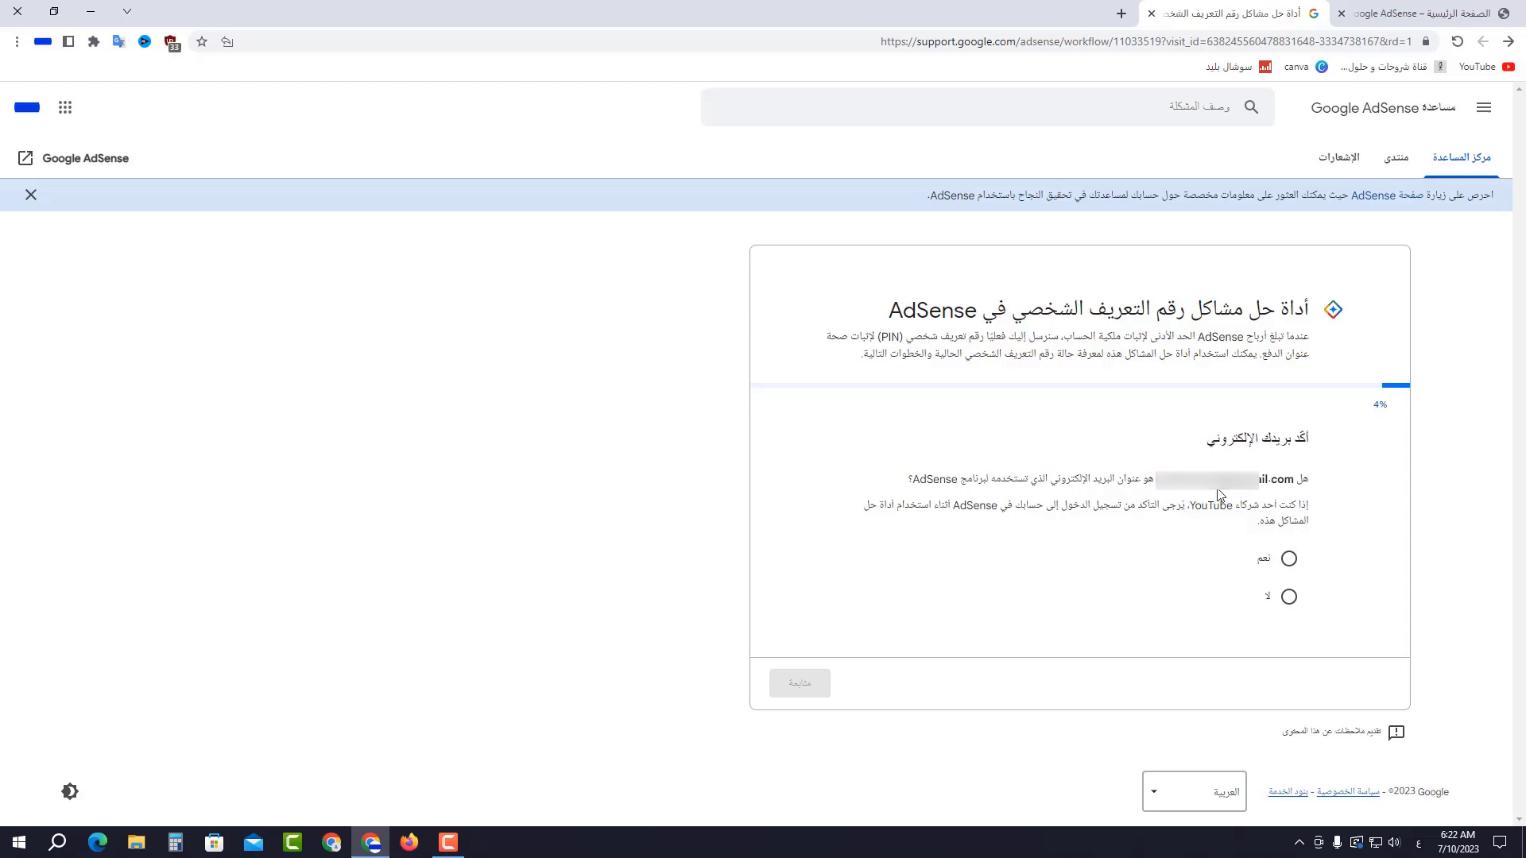
left_click(1288, 559)
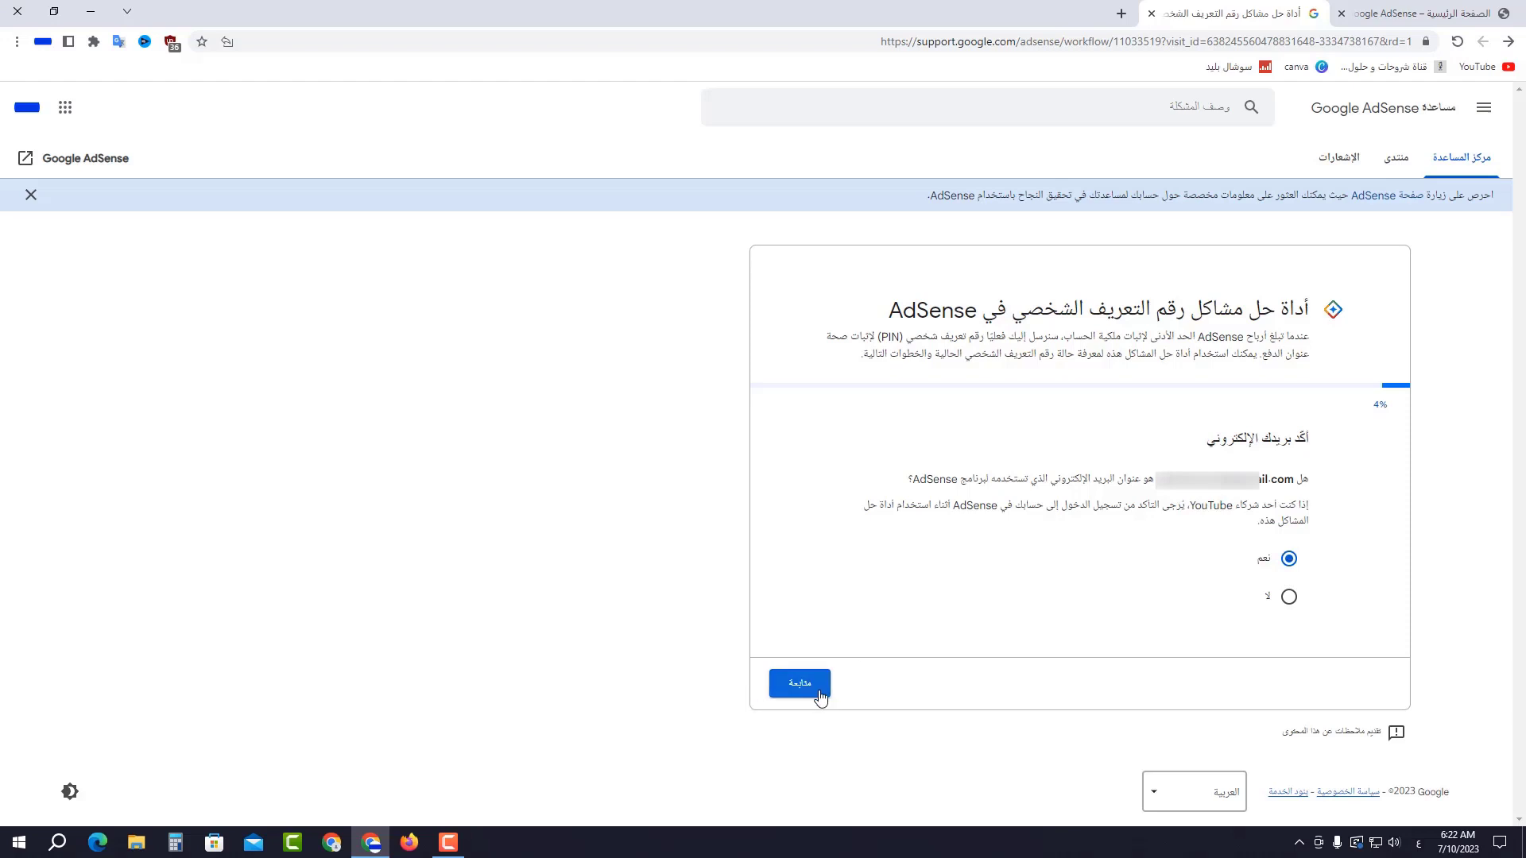
left_click(800, 683)
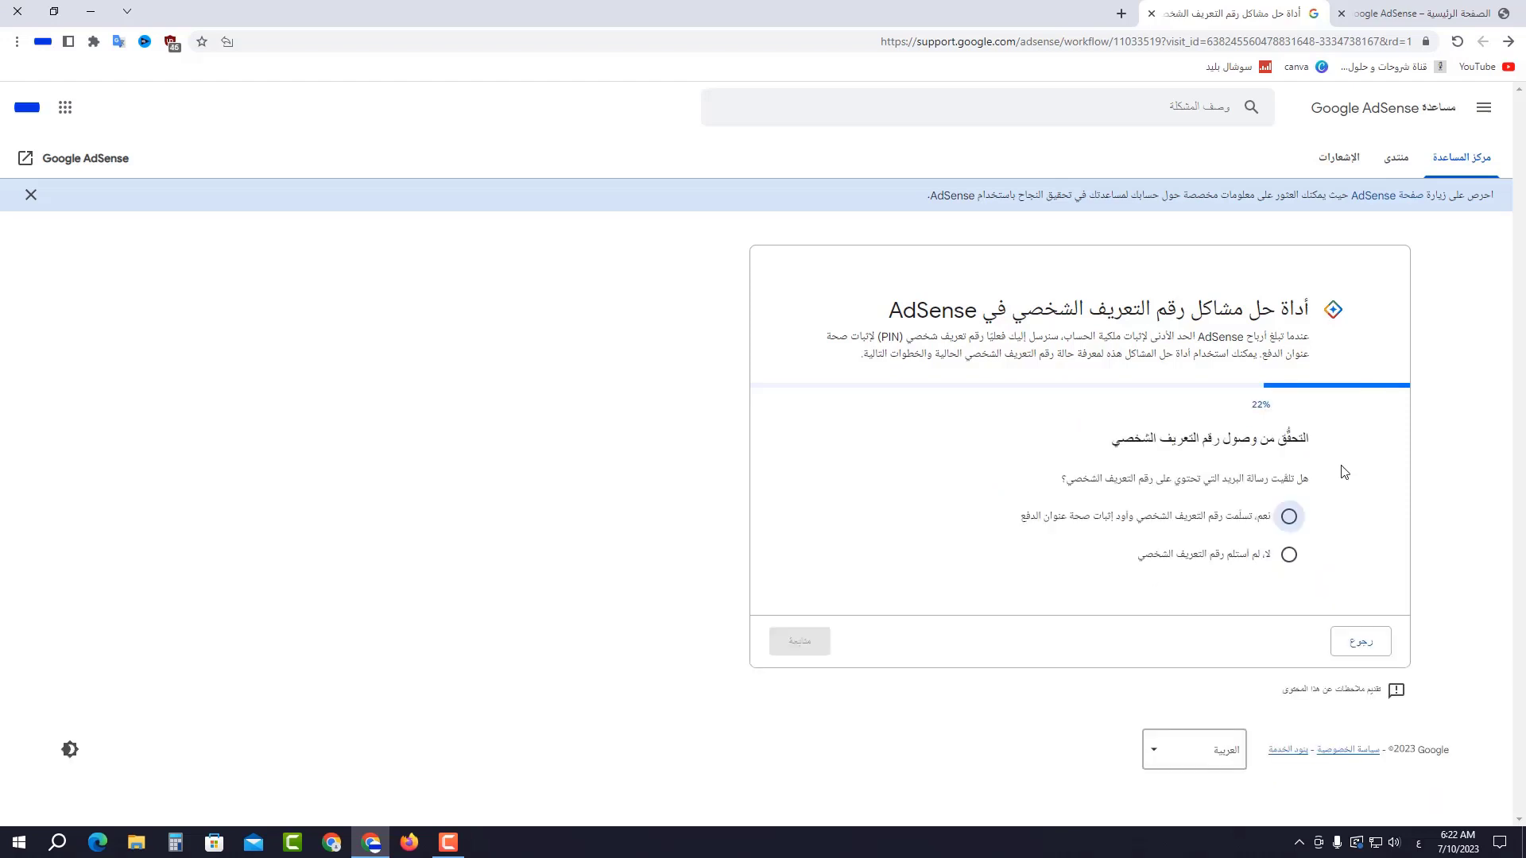
Answer that the PIN has not been received, continue, and open the linked support contact form.
left_click(1263, 562)
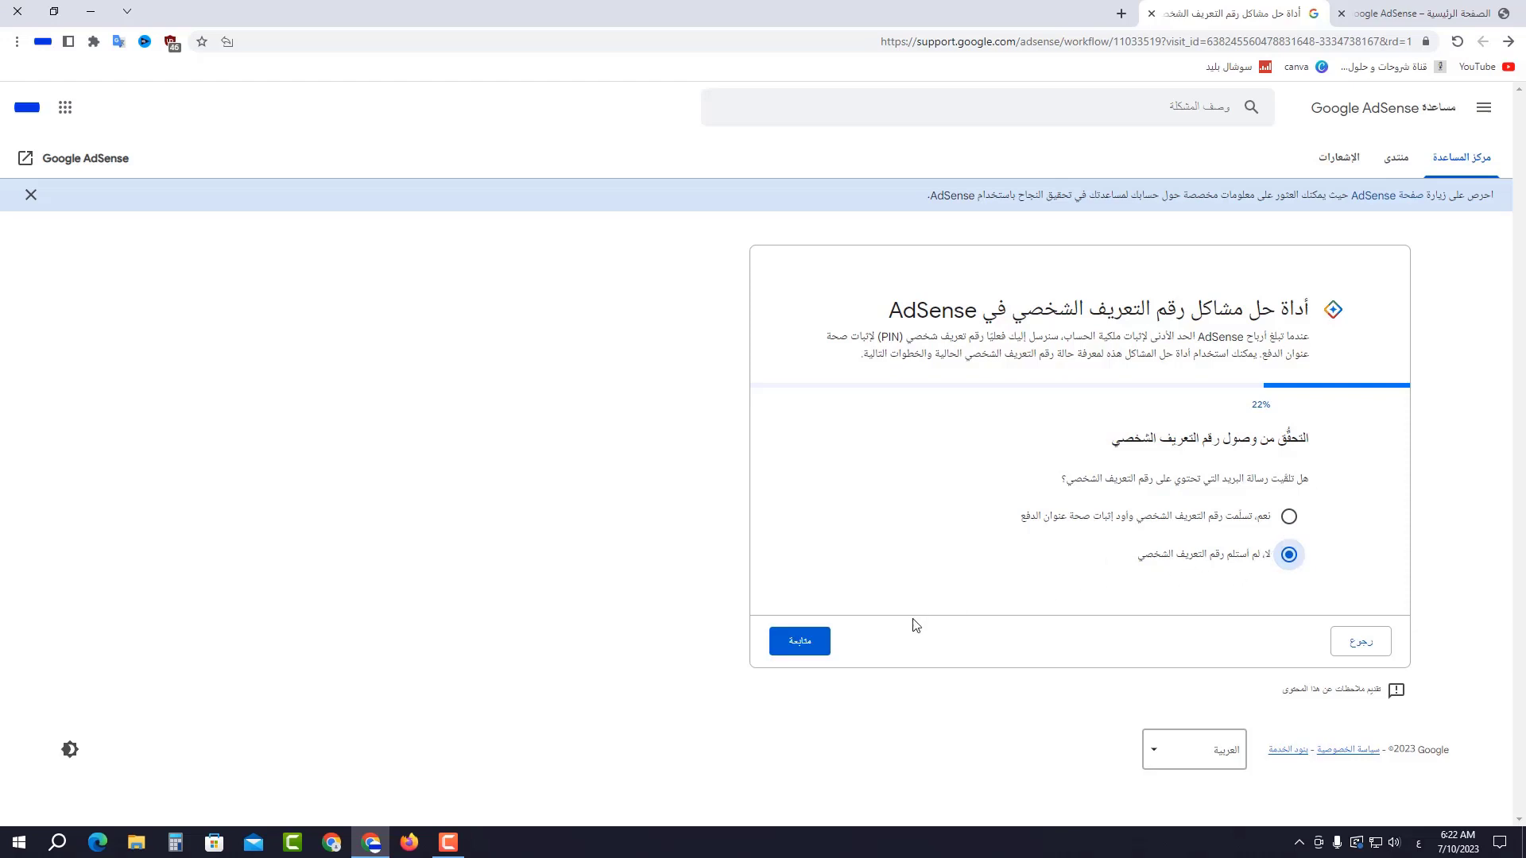
left_click(801, 641)
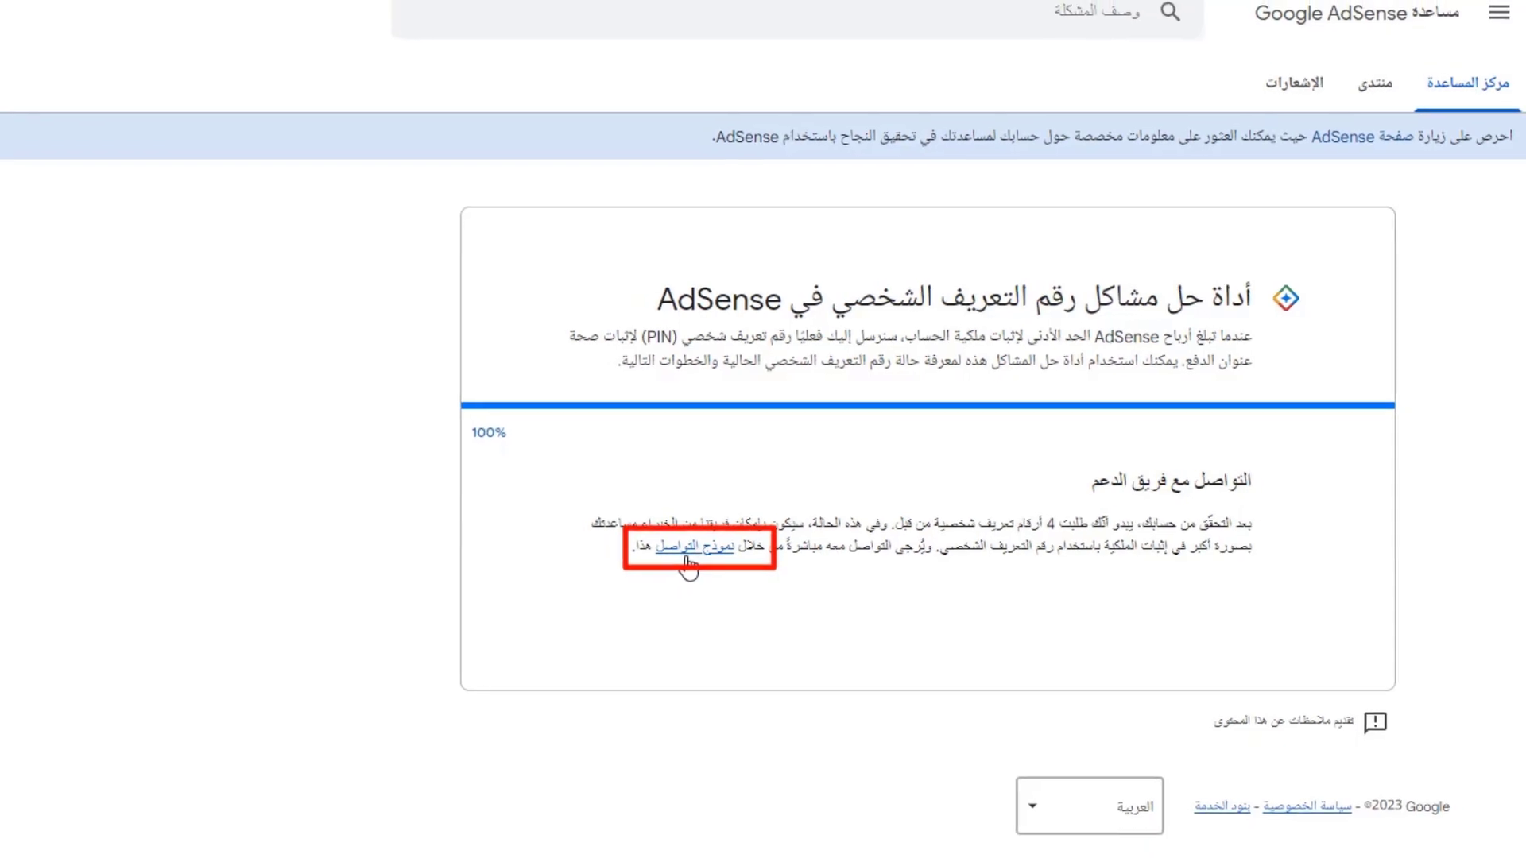
left_click(687, 549)
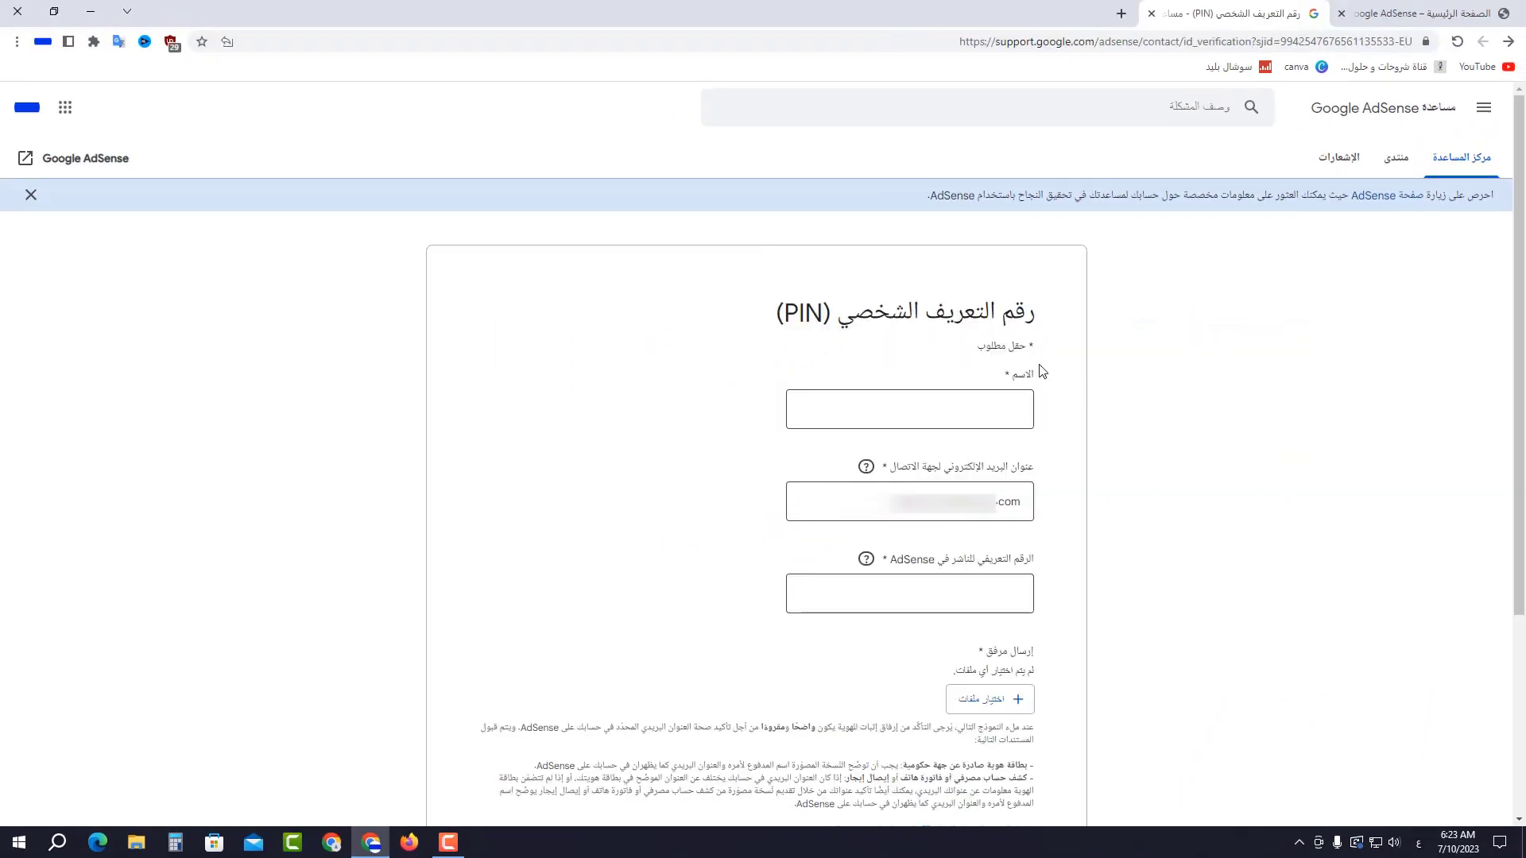
Open the AdSense payments settings from معلومات الدفع and put the الاسم والعنوان details into editing for the account holder's name.
left_click(973, 416)
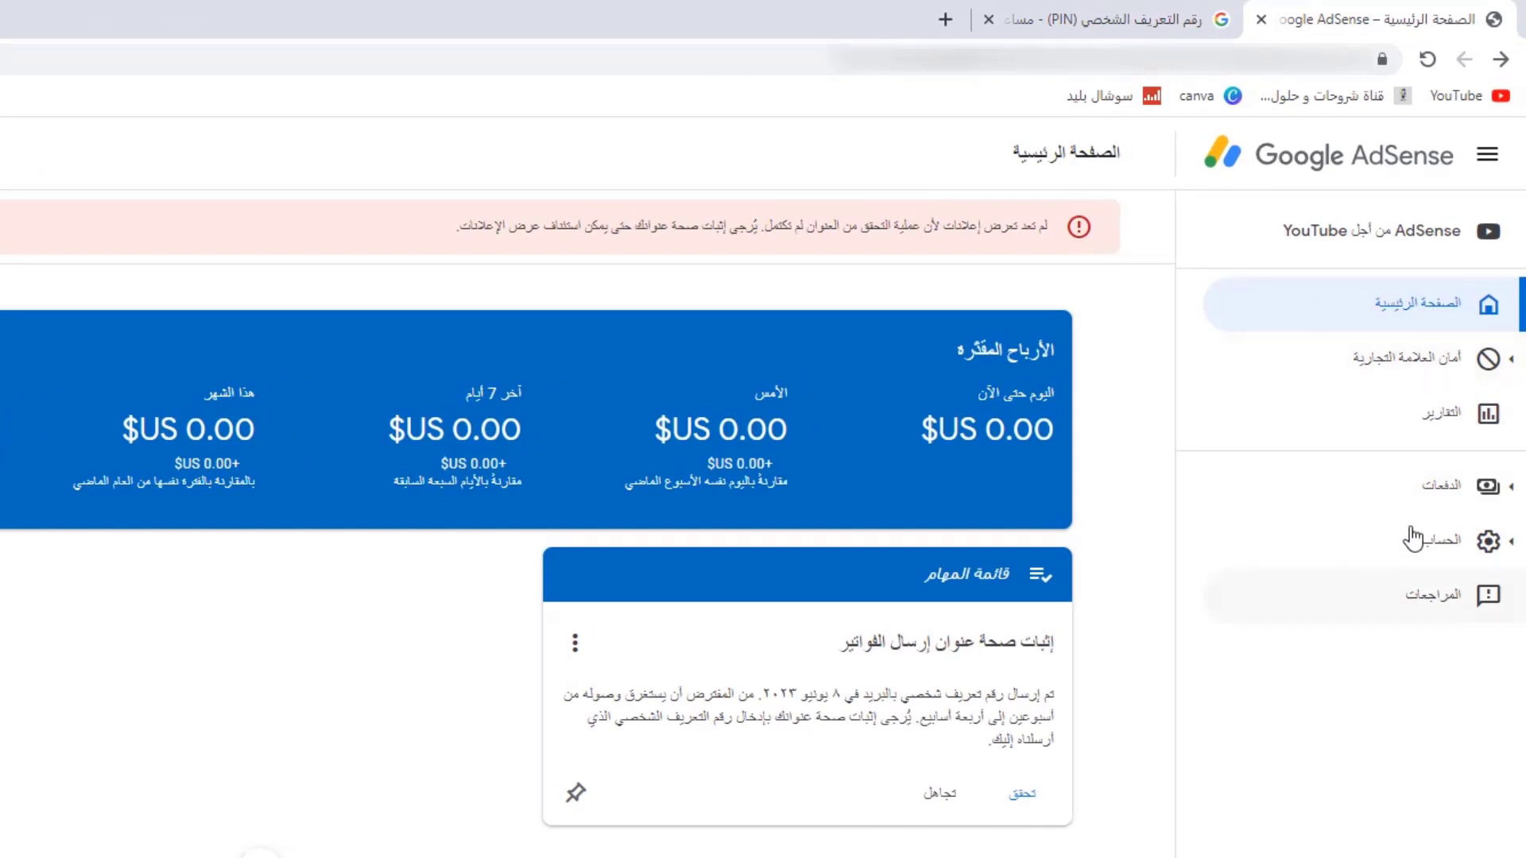
left_click(1442, 483)
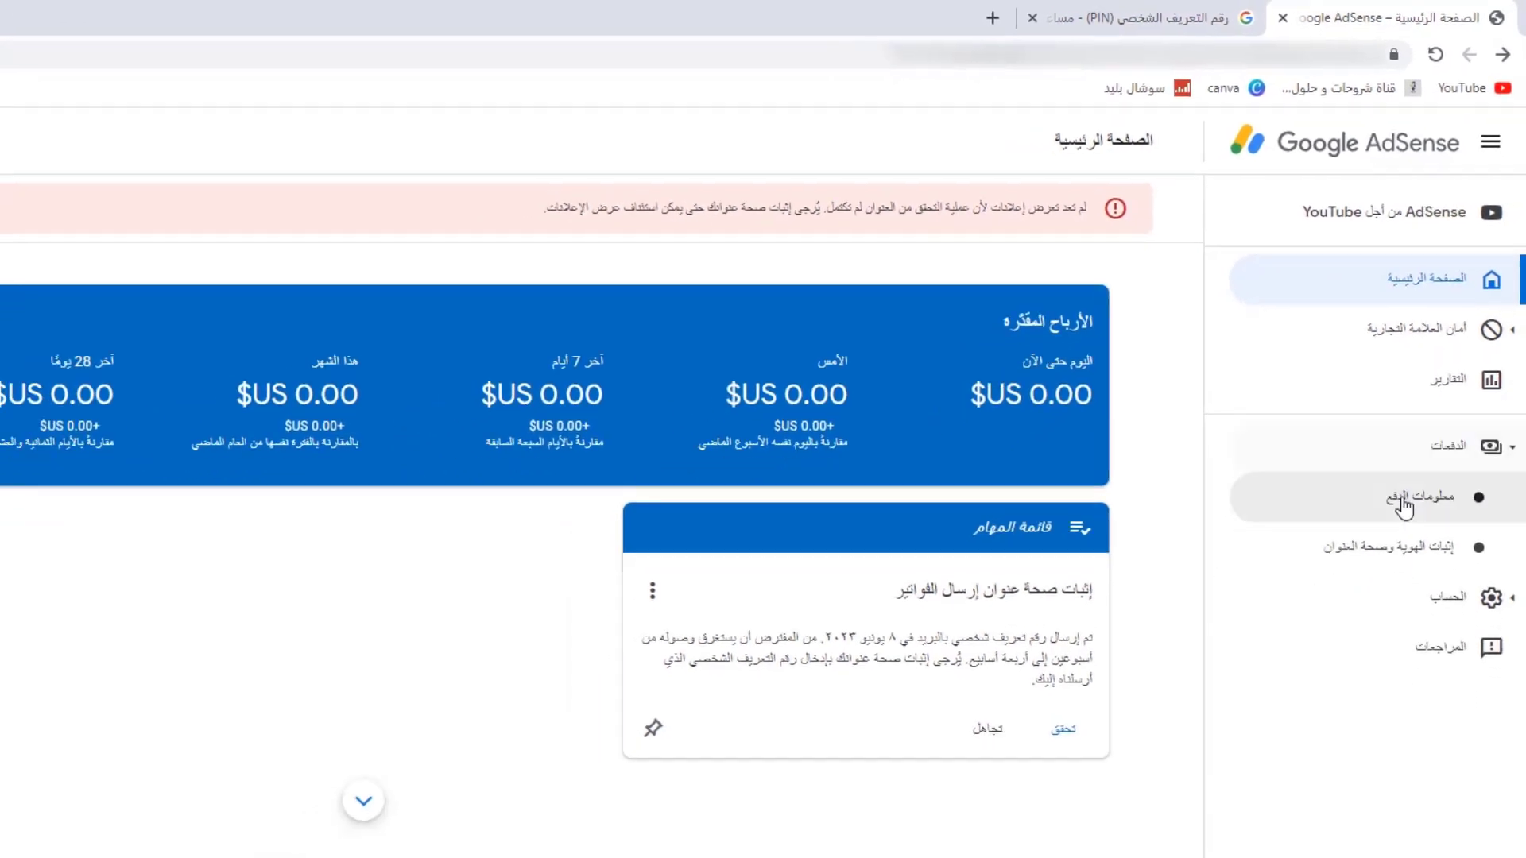
left_click(1402, 506)
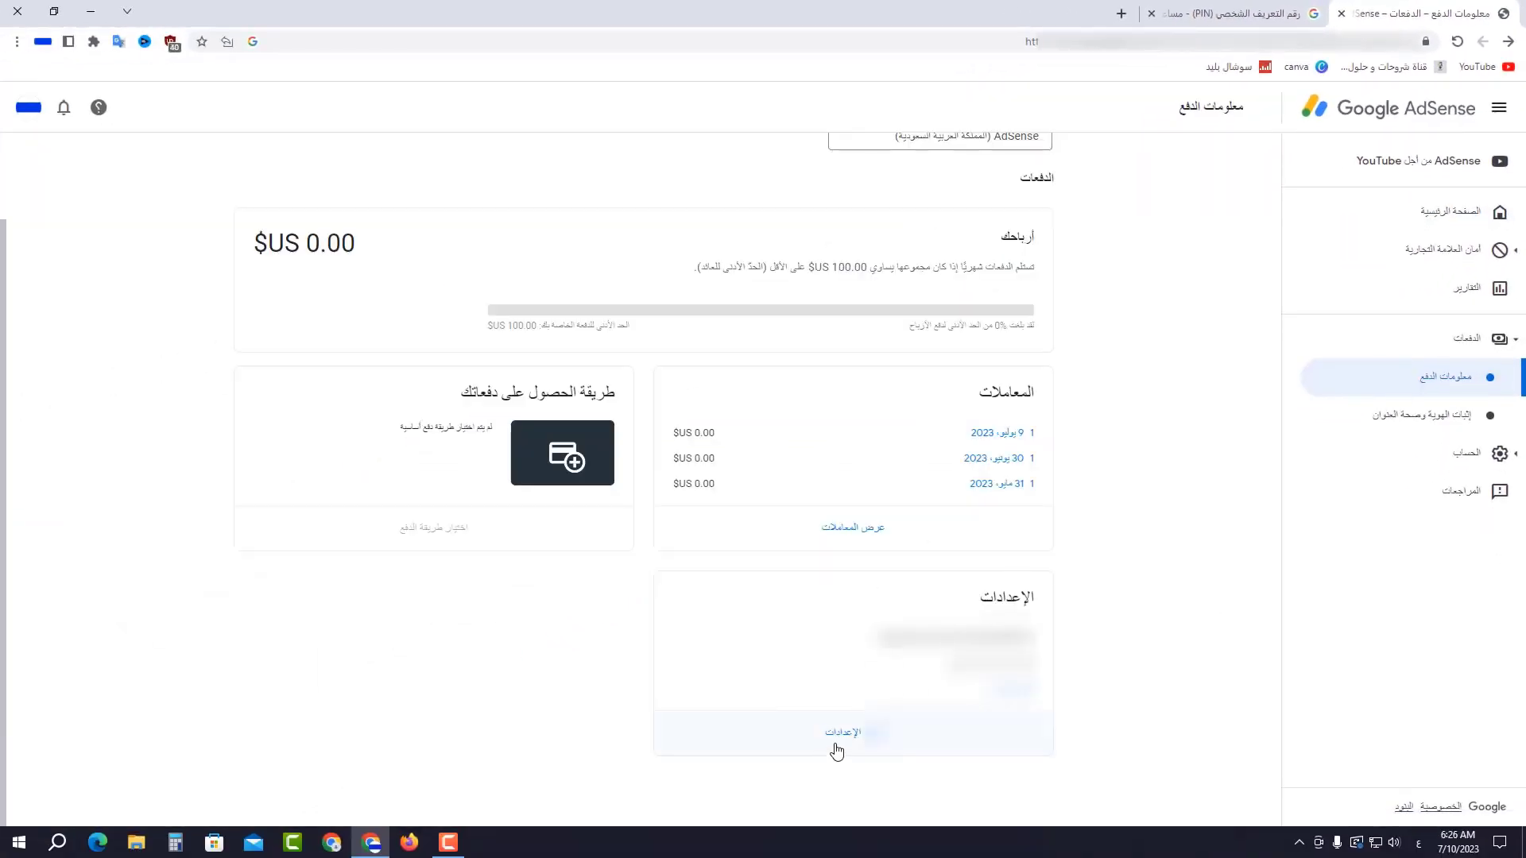
left_click(837, 750)
scroll(1120, 446, "down", 3)
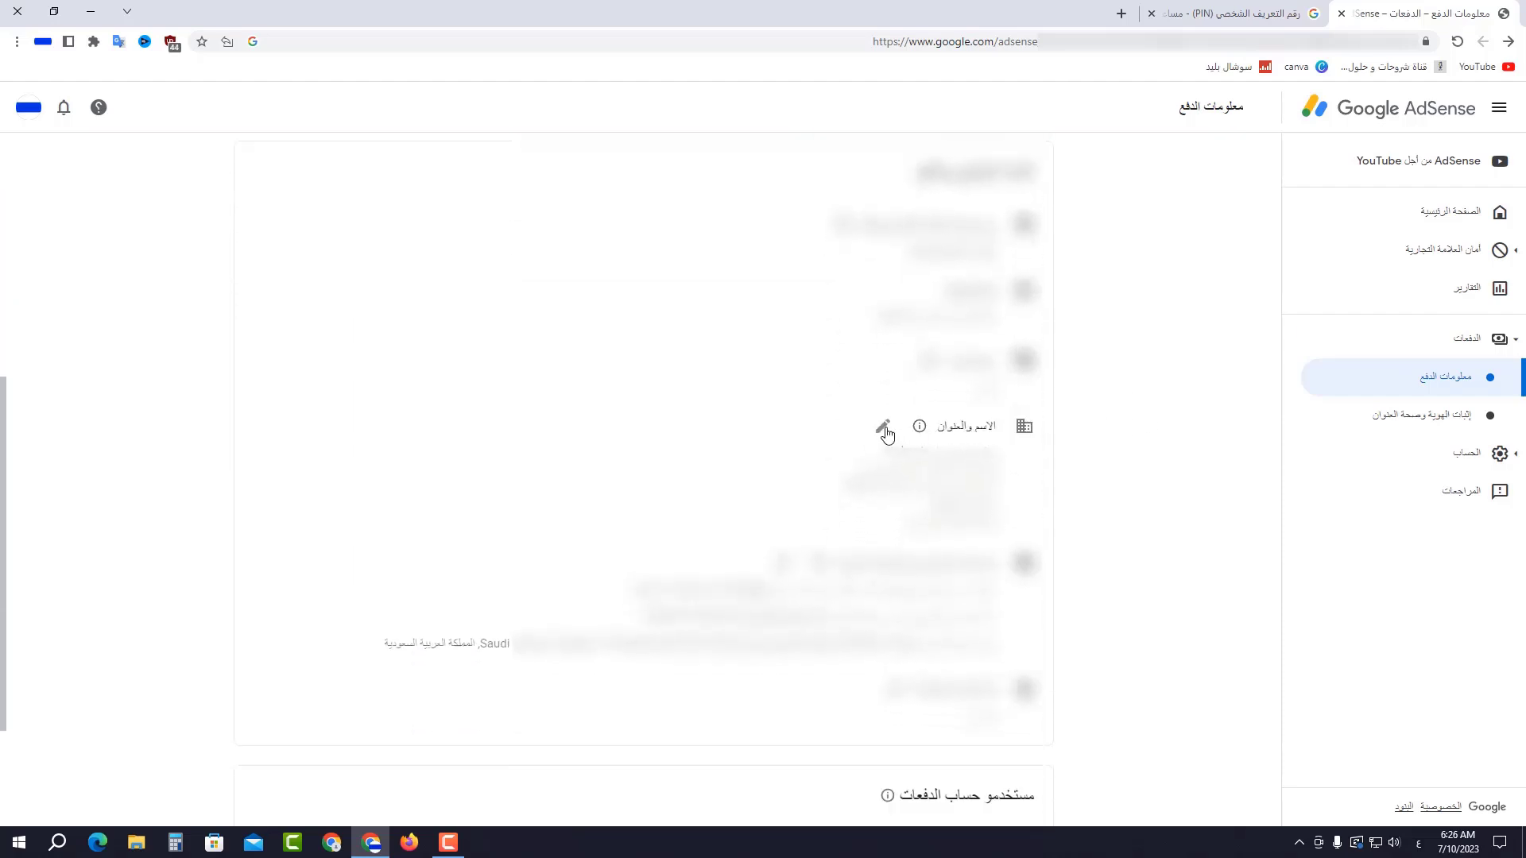
left_click(884, 430)
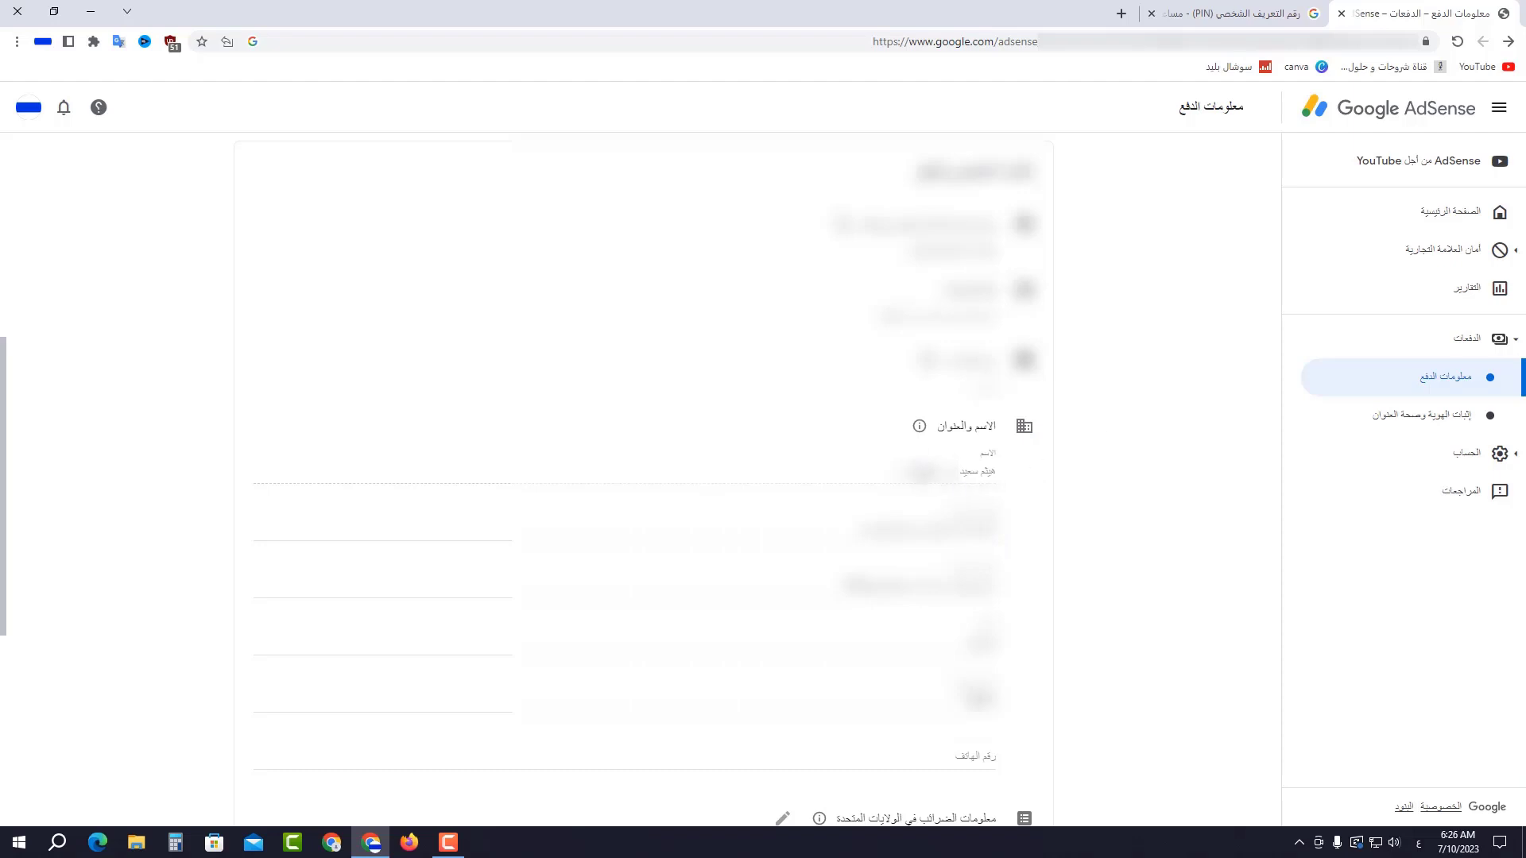
Return to the PIN contact form and paste the account holder's full name into the name field.
left_click(1324, 10)
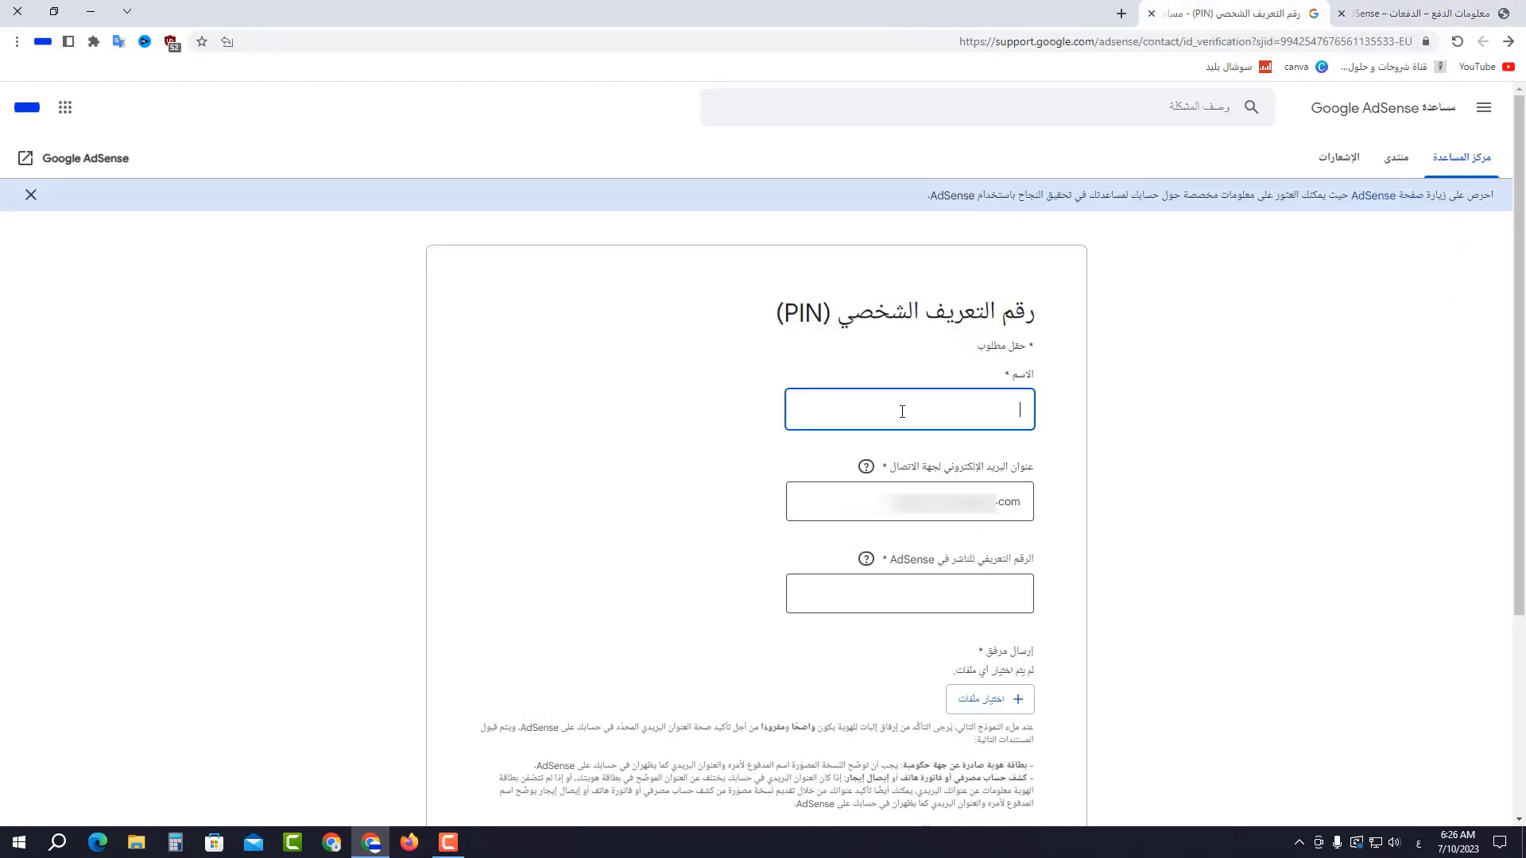
key("ctrl+v")
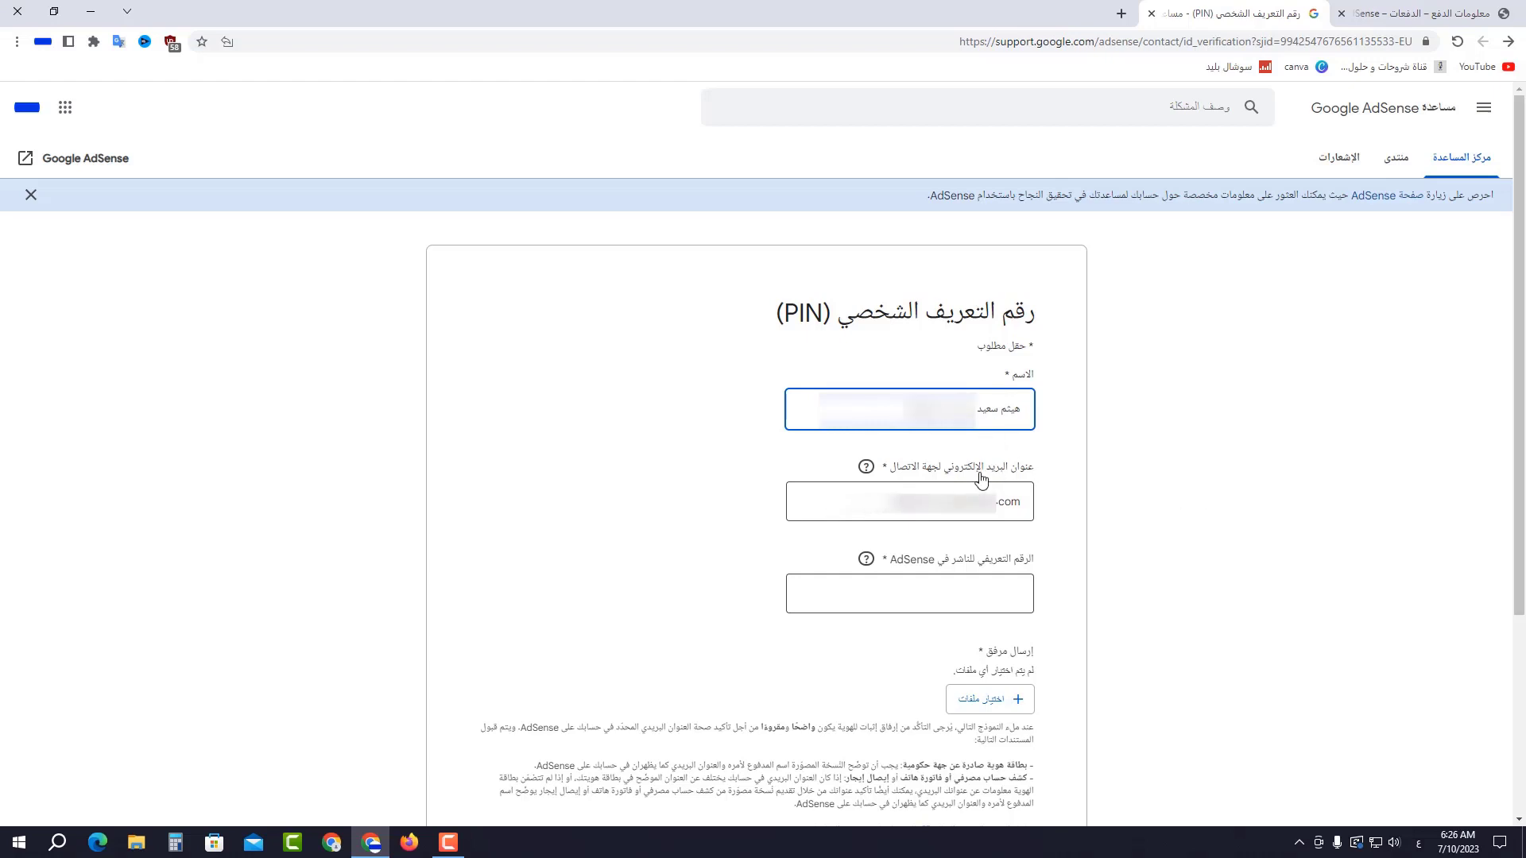
left_click(797, 466)
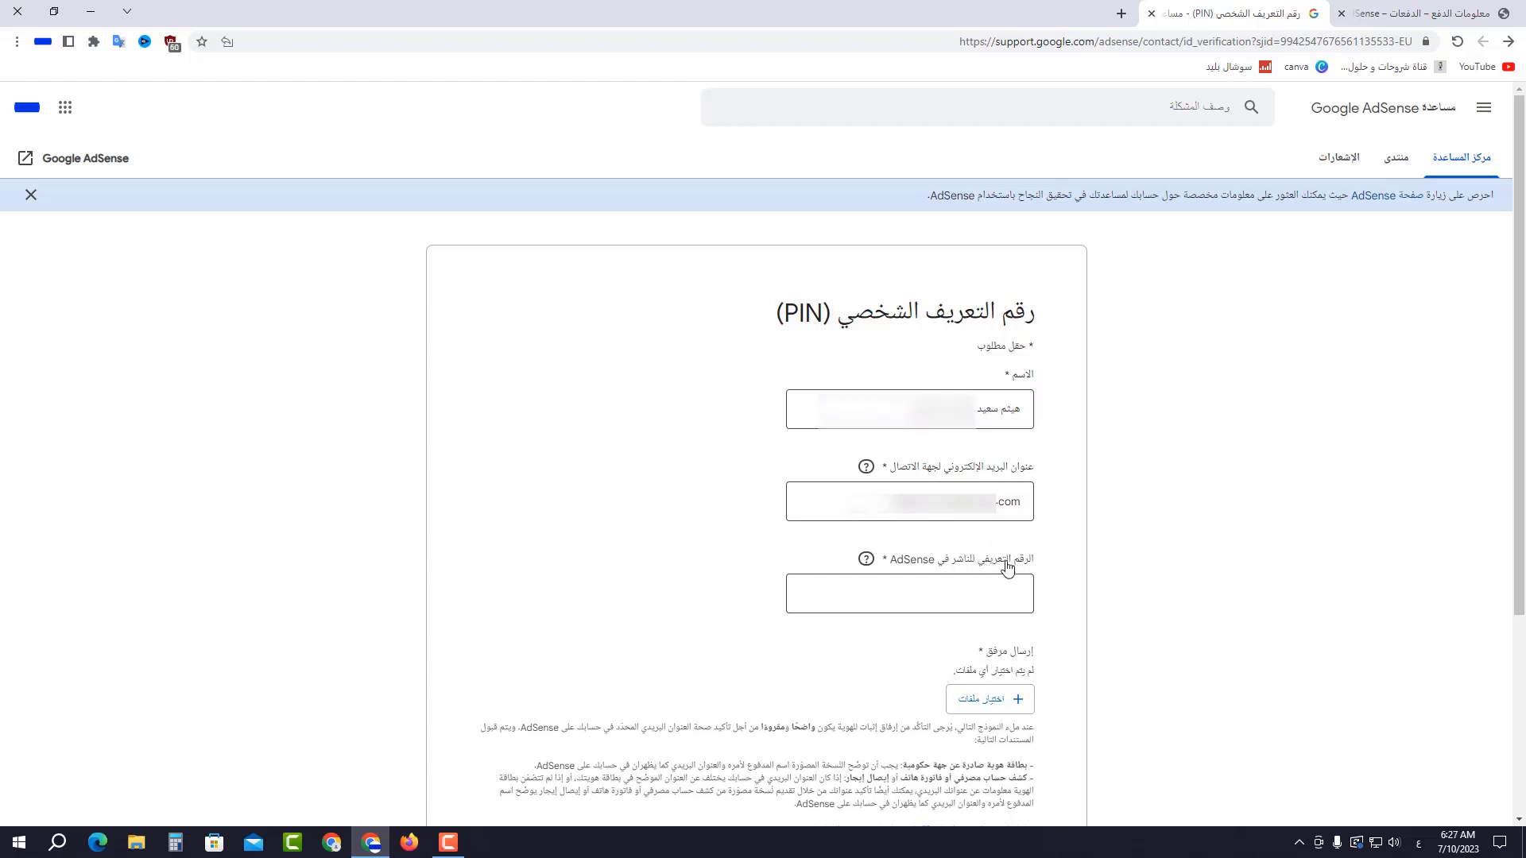
Locate the AdSense publisher ID in the payments account nickname and the page address, and select it for copying.
left_click(1469, 7)
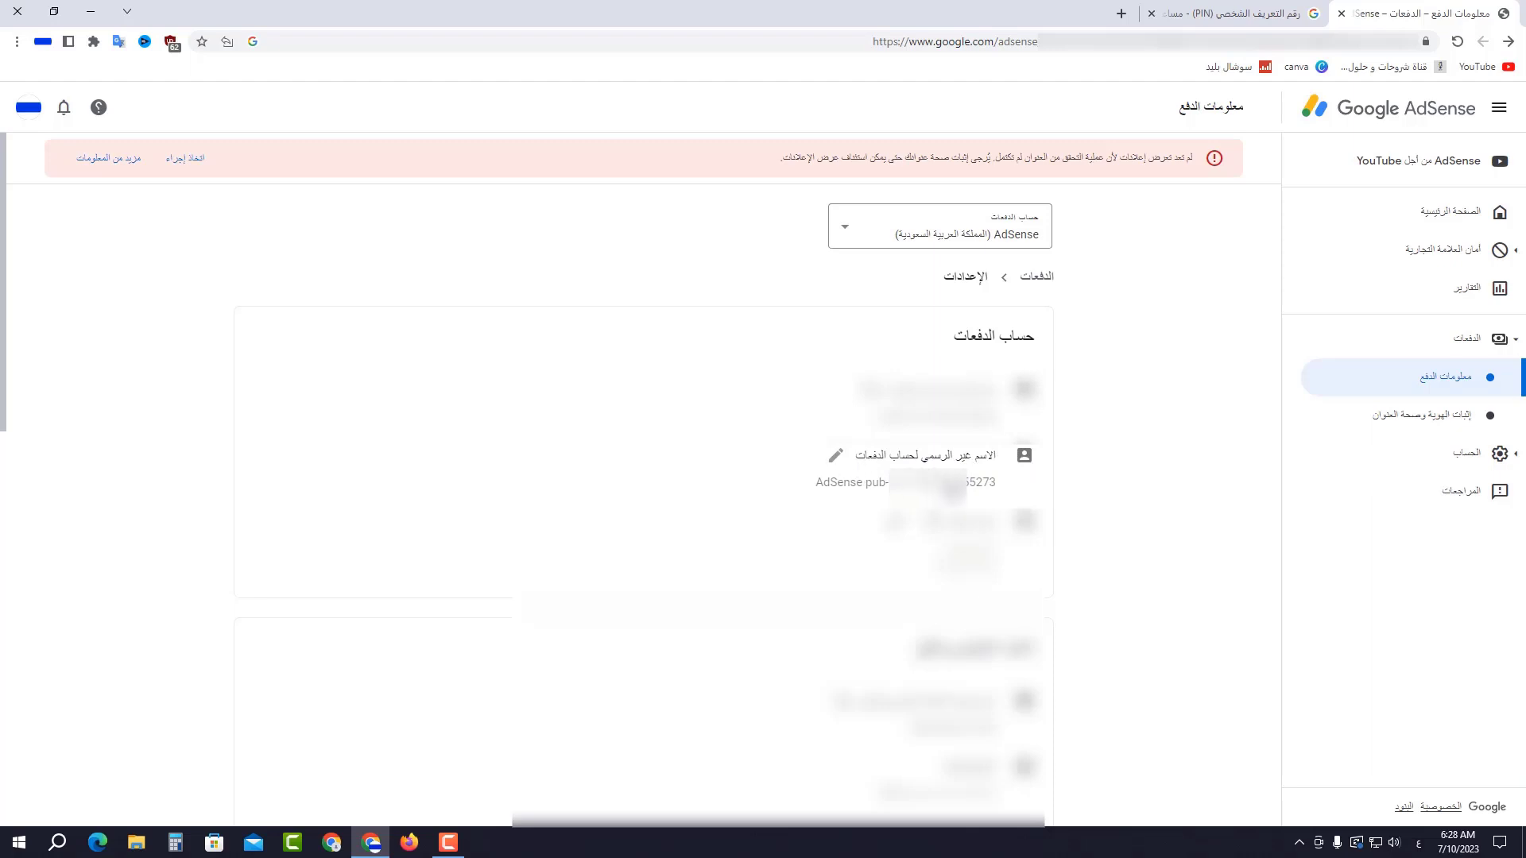
left_click(993, 487)
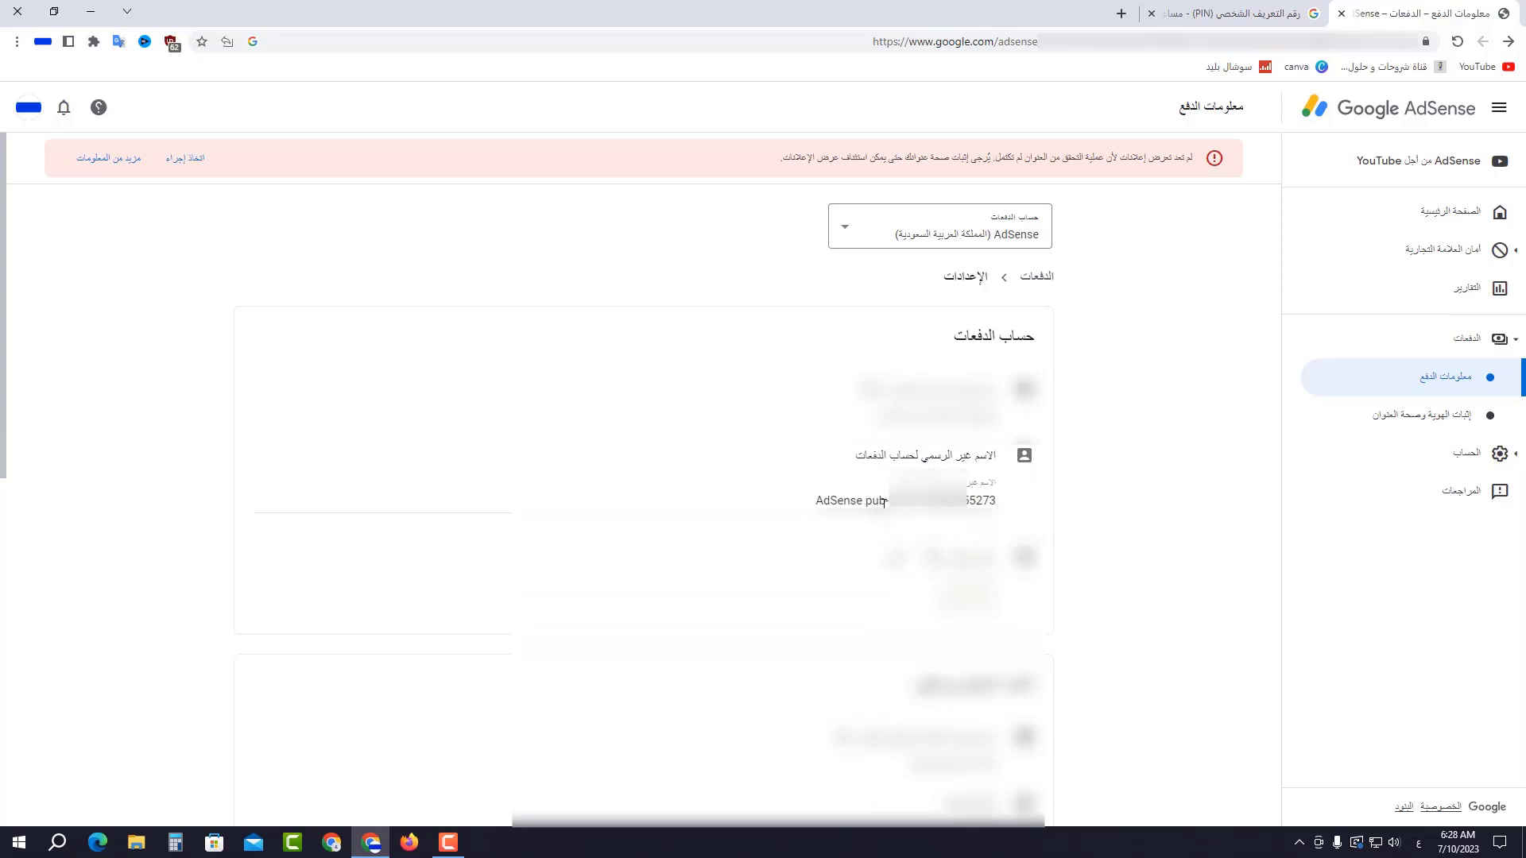
left_click_drag(867, 501, 987, 501)
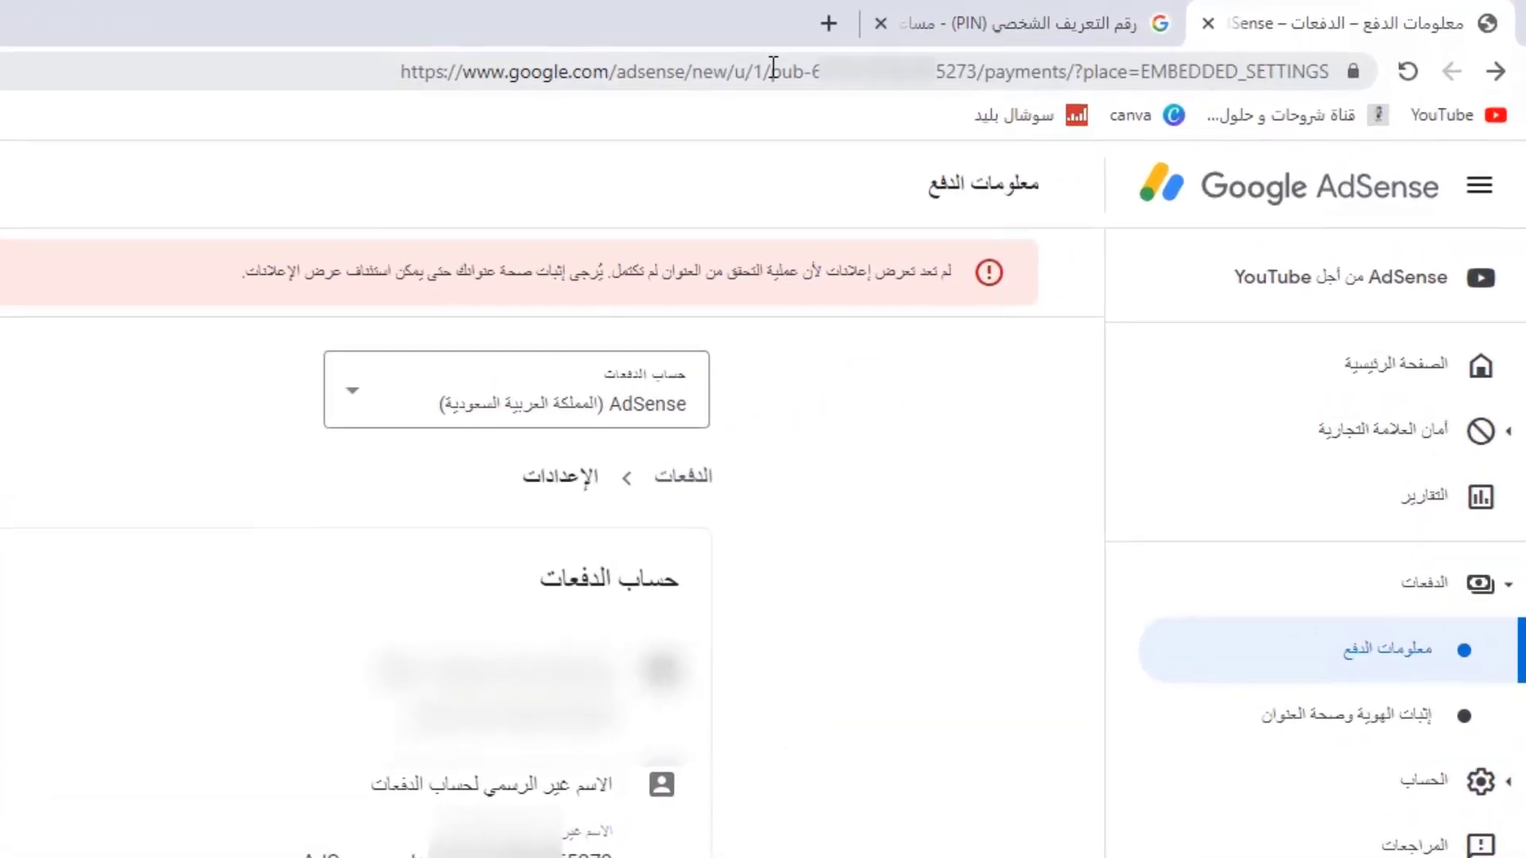
left_click(772, 69)
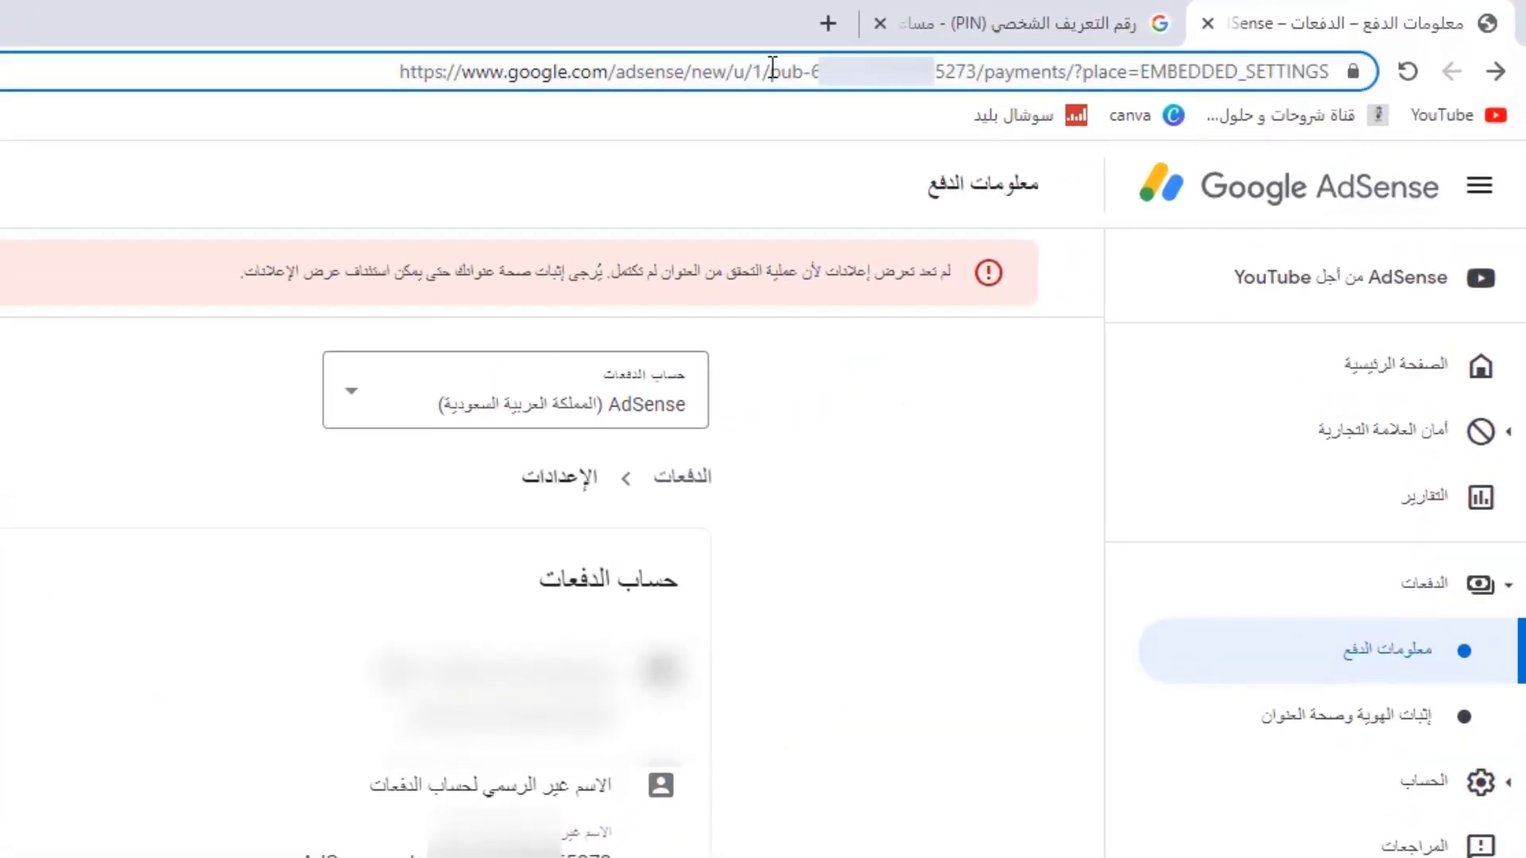
left_click_drag(771, 70, 971, 73)
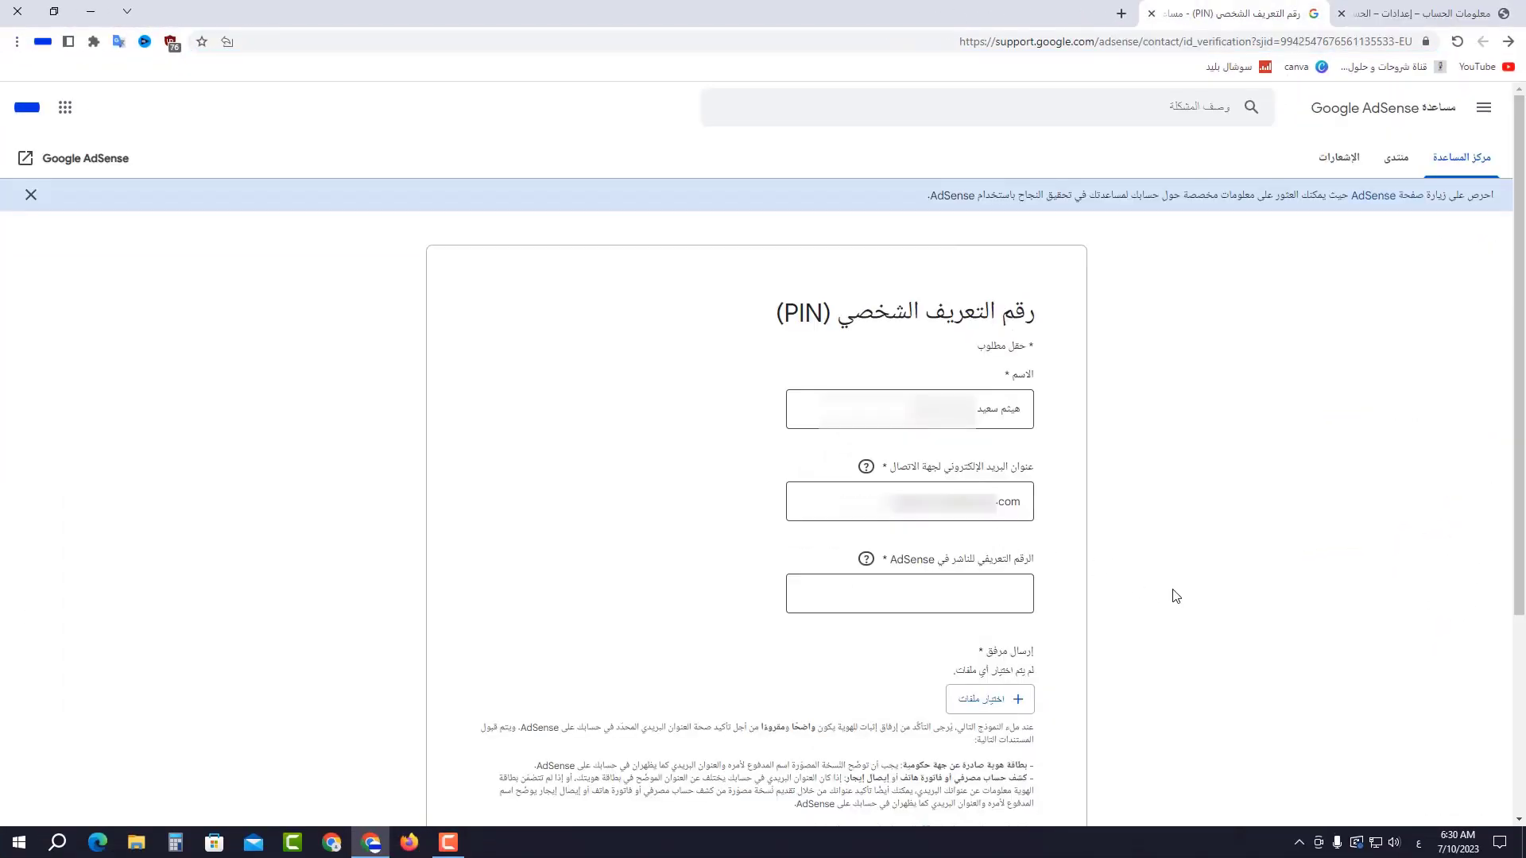
Paste the AdSense publisher ID into its field in the PIN contact form and start choosing a file to attach.
left_click(930, 591)
key("ctrl+v")
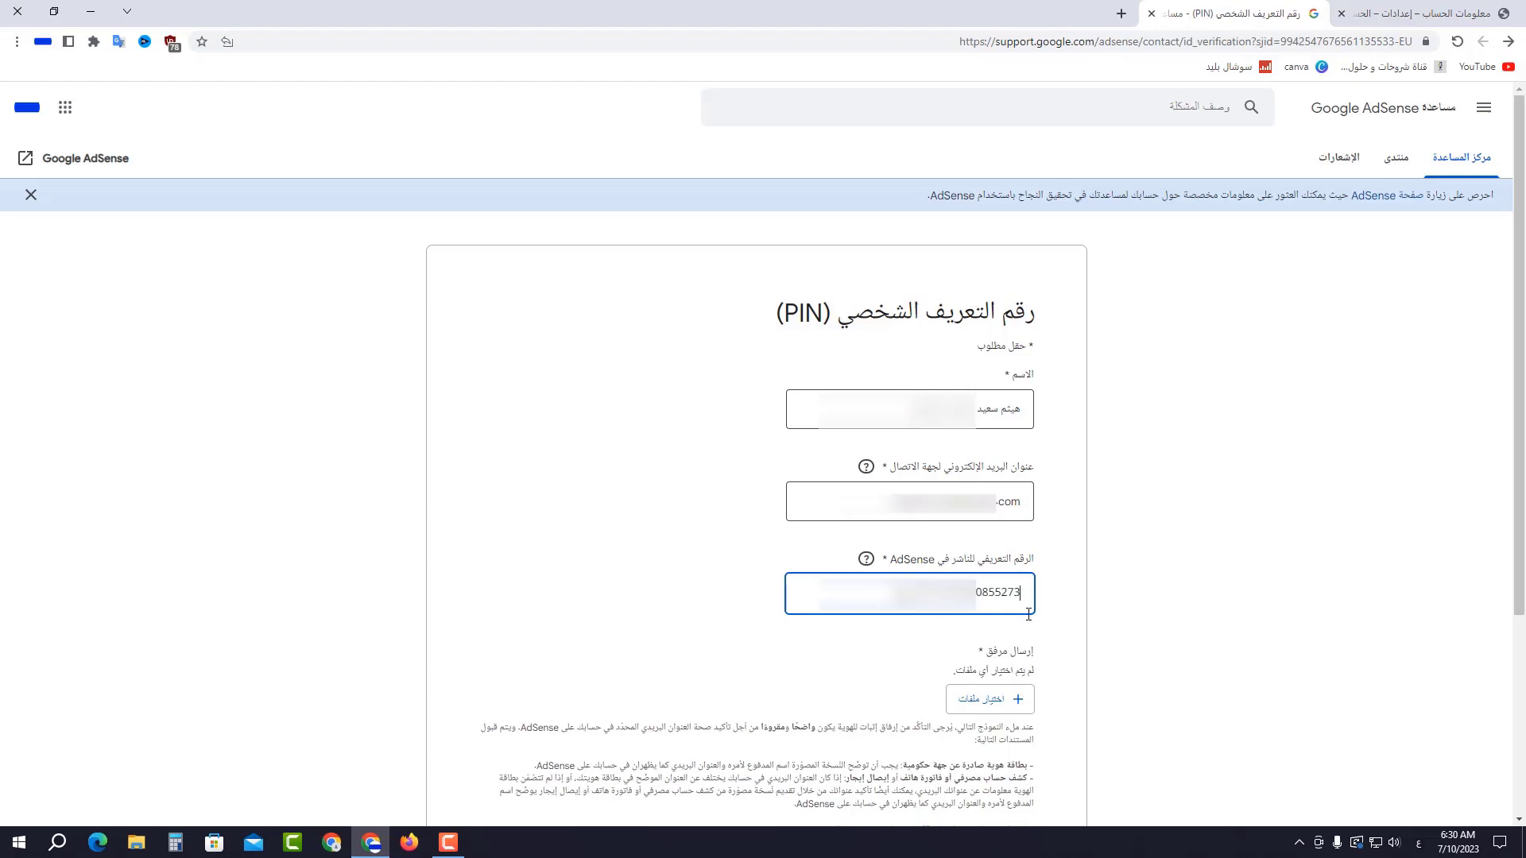
key("BackSpace")
key("ctrl+z")
left_click(1031, 635)
scroll(1076, 615, "down", 1)
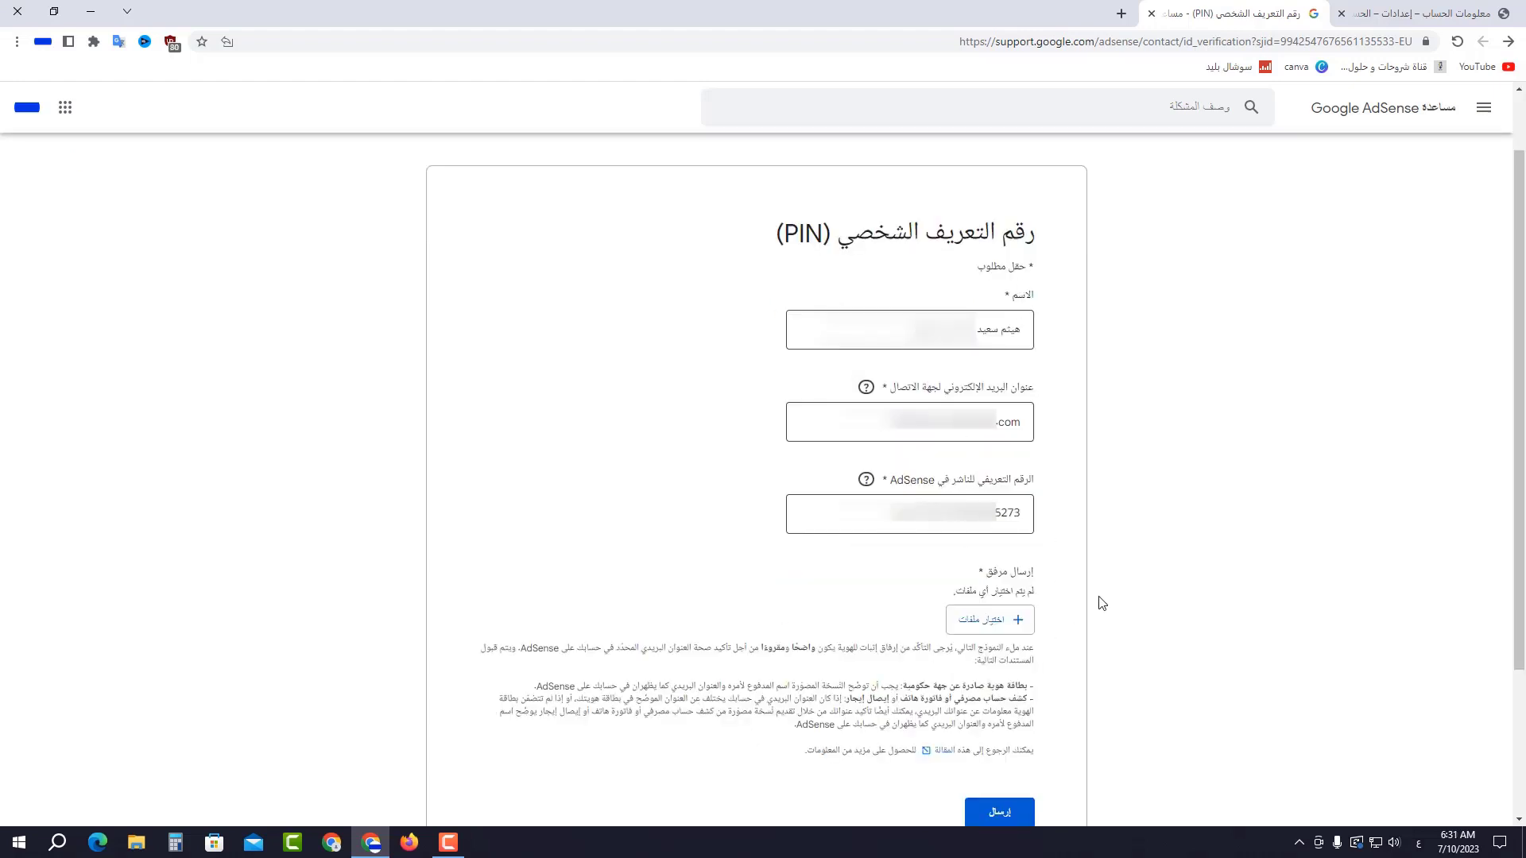
left_click(988, 617)
Search Google for العنوان الوطني in a new tab and open the Saudi Post (SPL) national address page.
left_click(1121, 13)
left_click(811, 341)
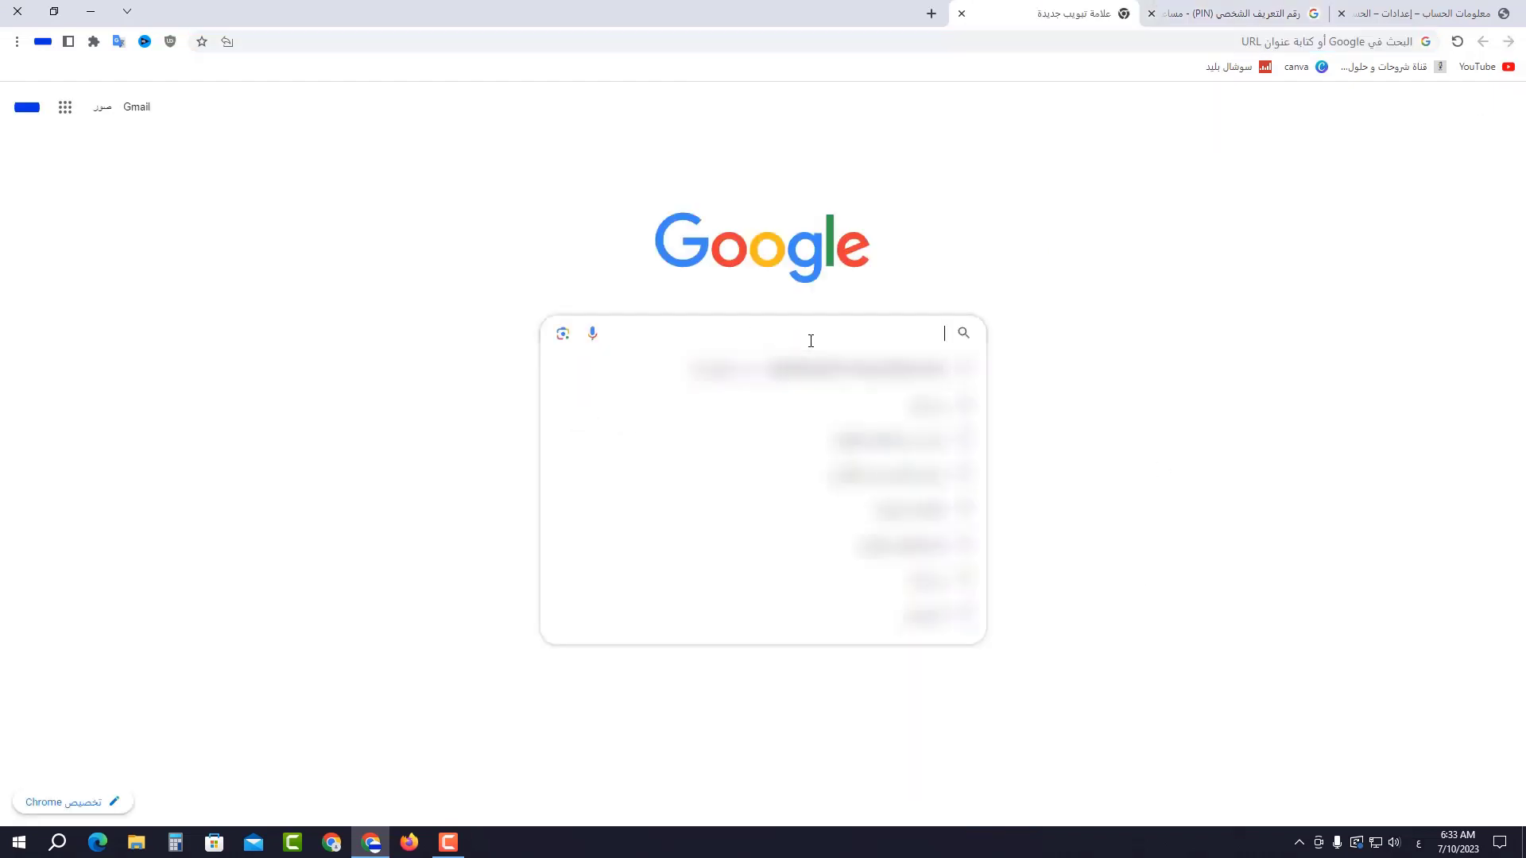
left_click(890, 440)
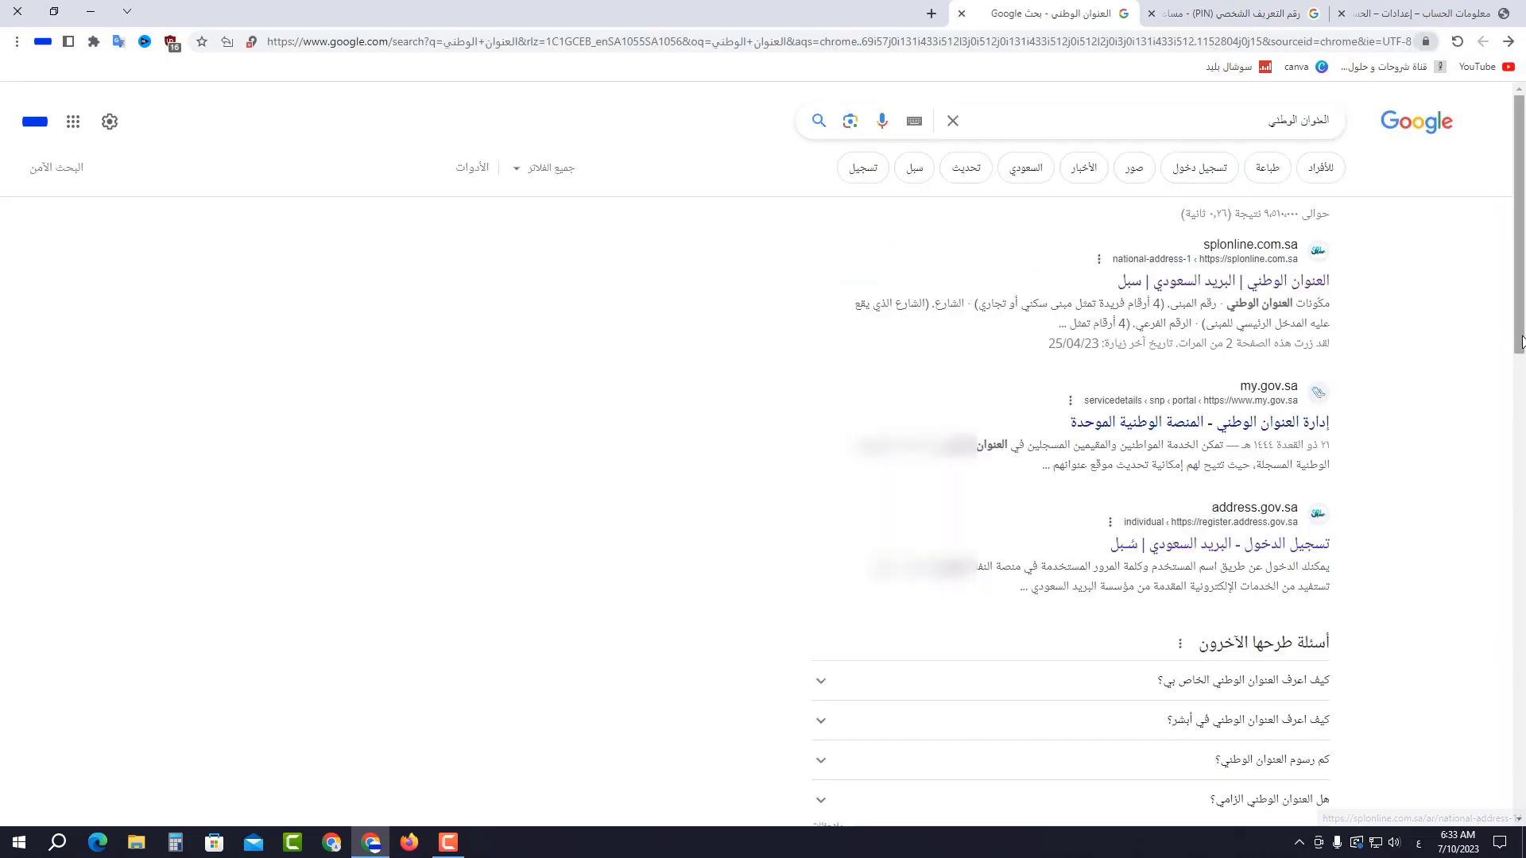
left_click(1239, 282)
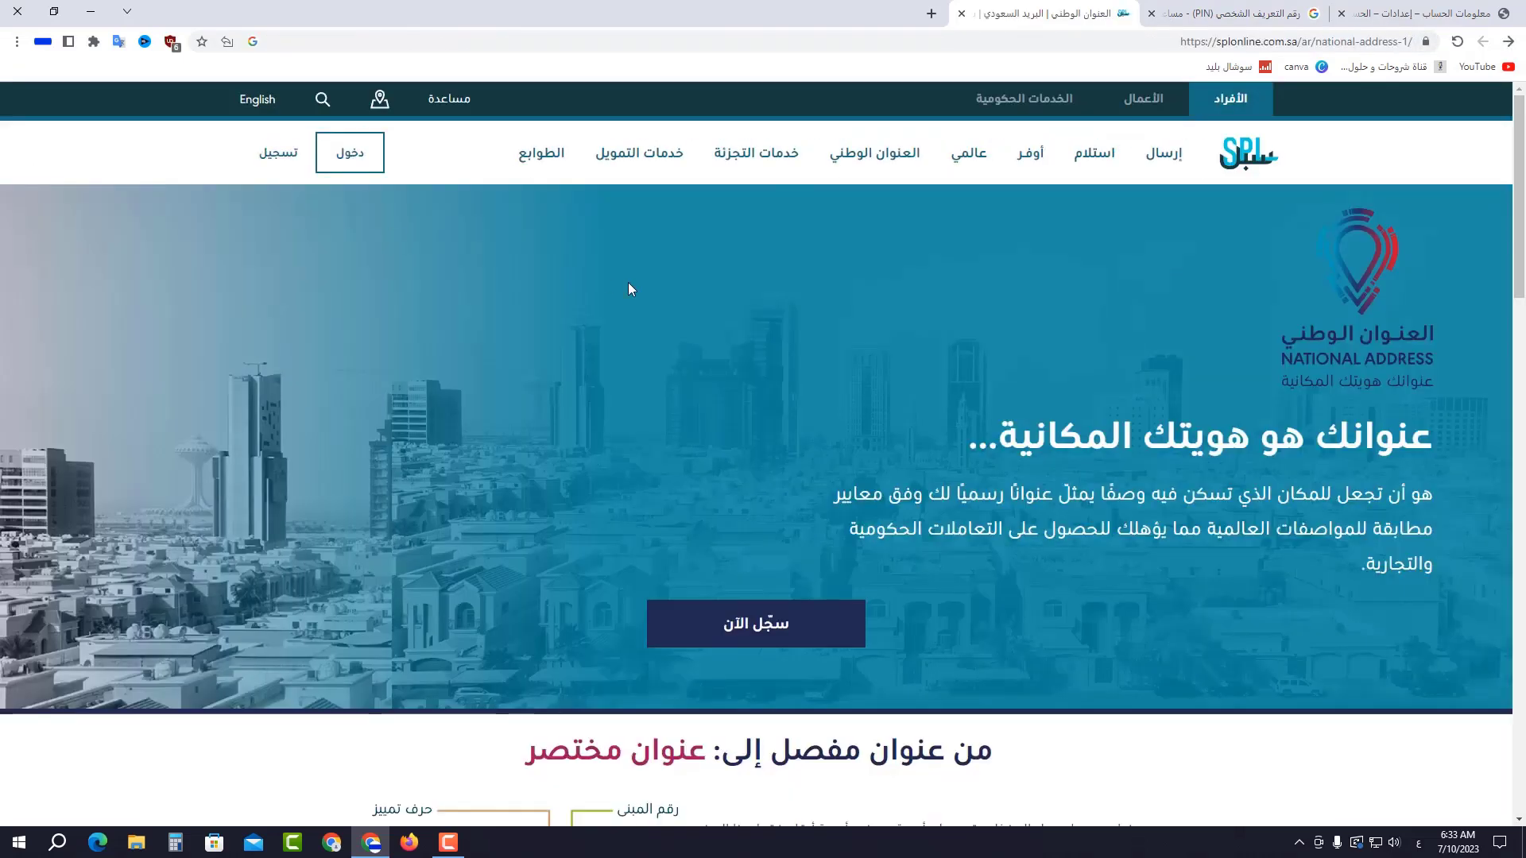
Log in to SPL as الأفراد with the account username, password and captcha code, and open the العنوان الوطني section.
left_click(359, 172)
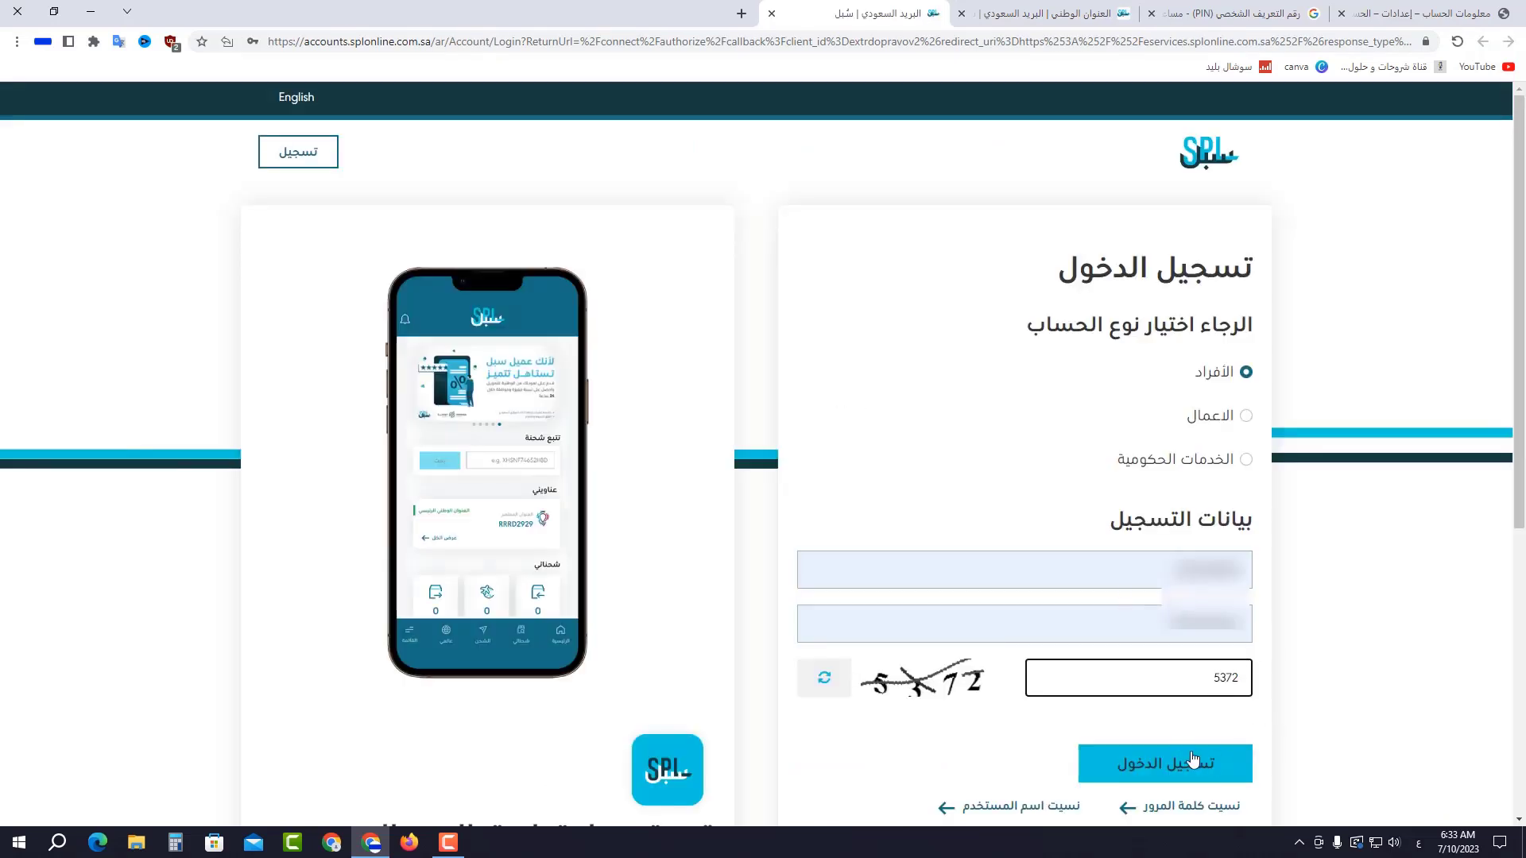
left_click(1191, 762)
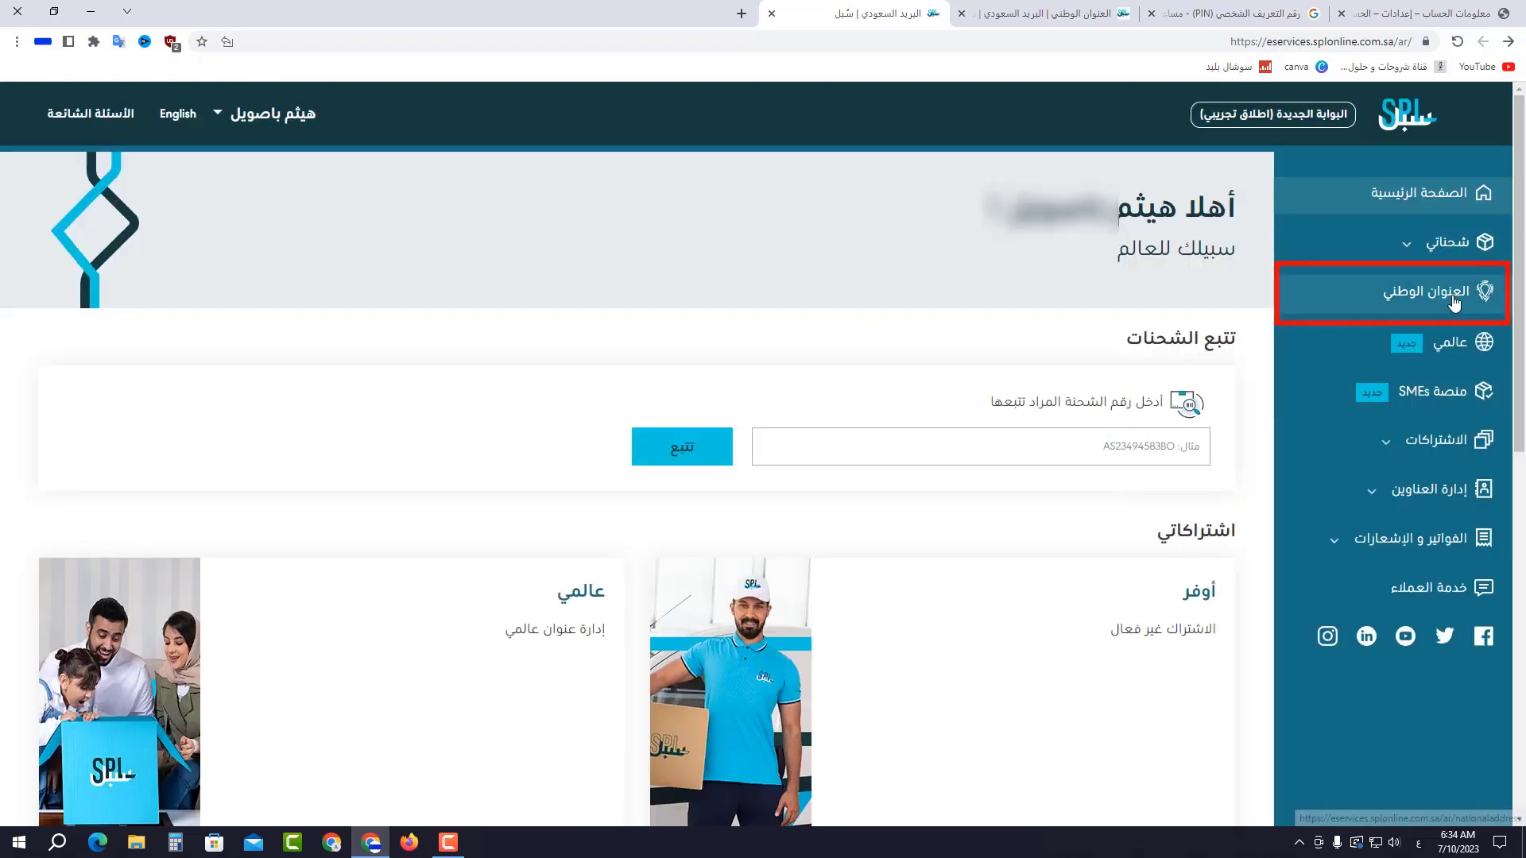
left_click(1454, 301)
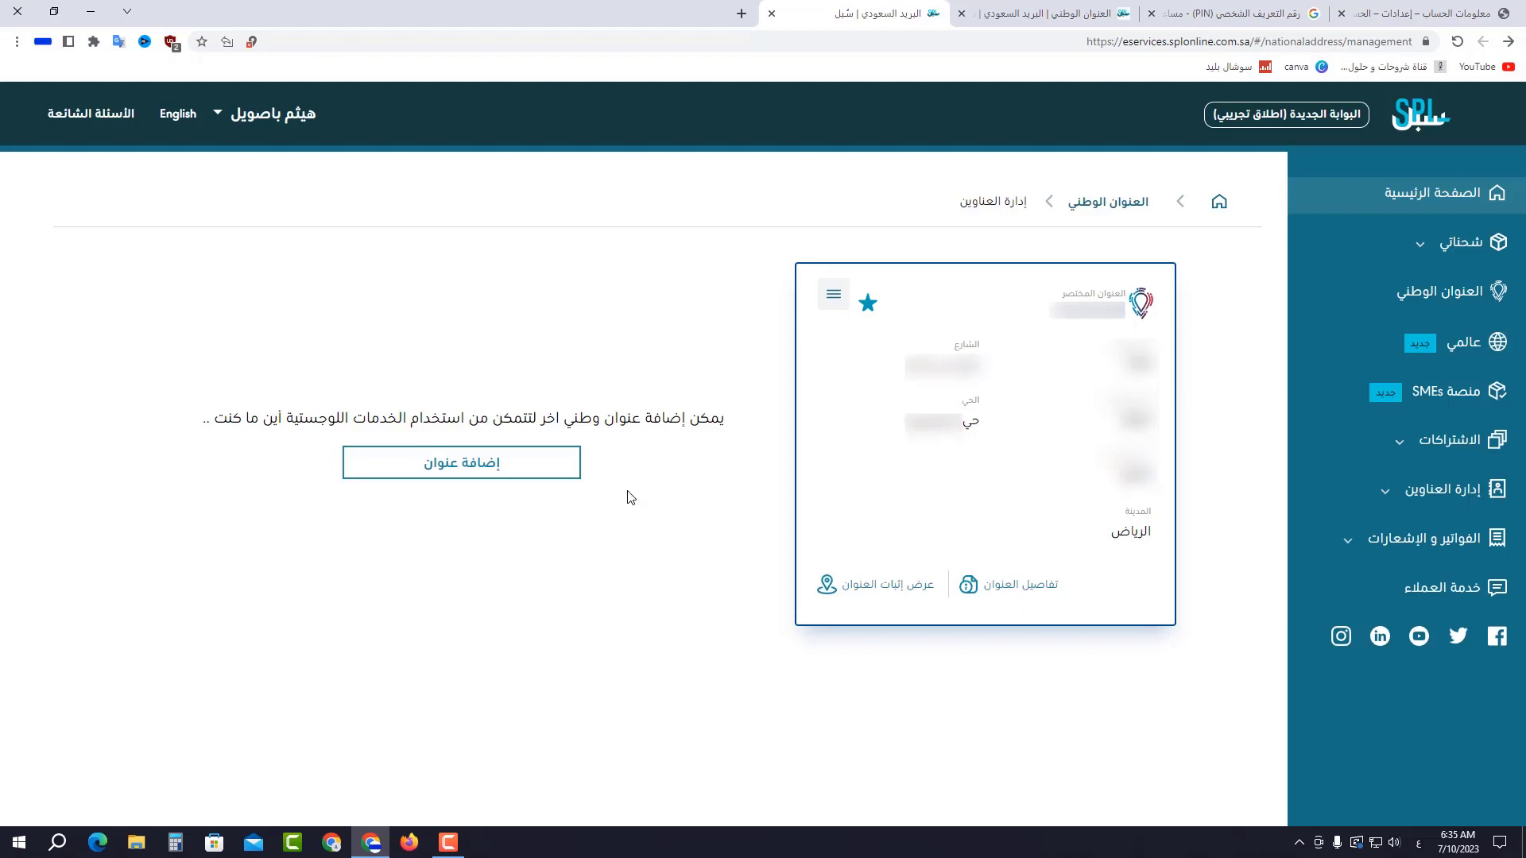
Start adding another national address and dismiss the site's location access request.
left_click(477, 467)
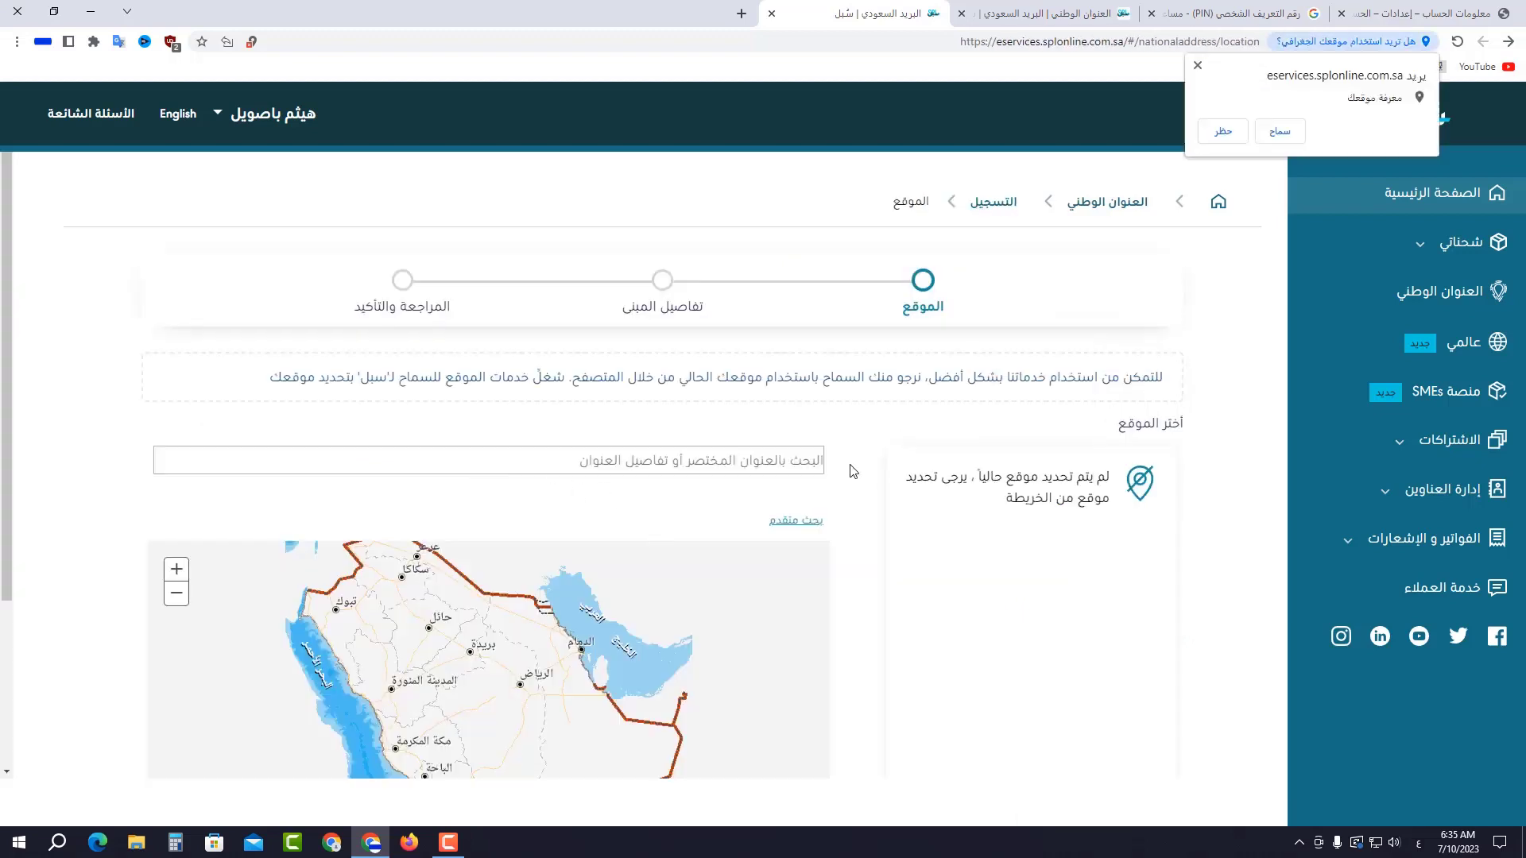
left_click(1197, 67)
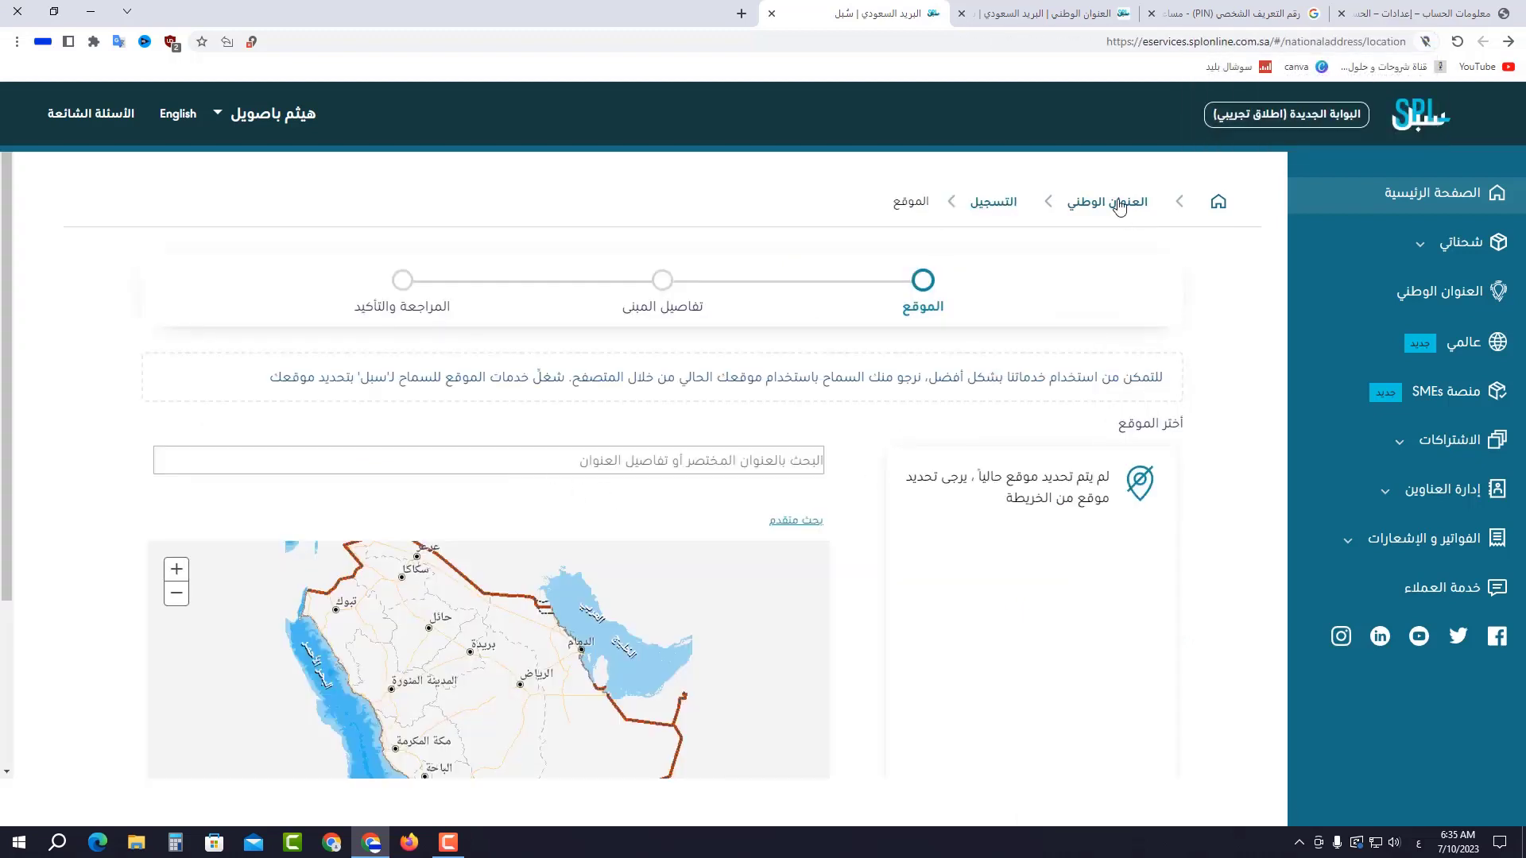
Return to the العنوان الوطني page, open the existing address's عرض إثبات العنوان and download the address proof image.
left_click(1119, 205)
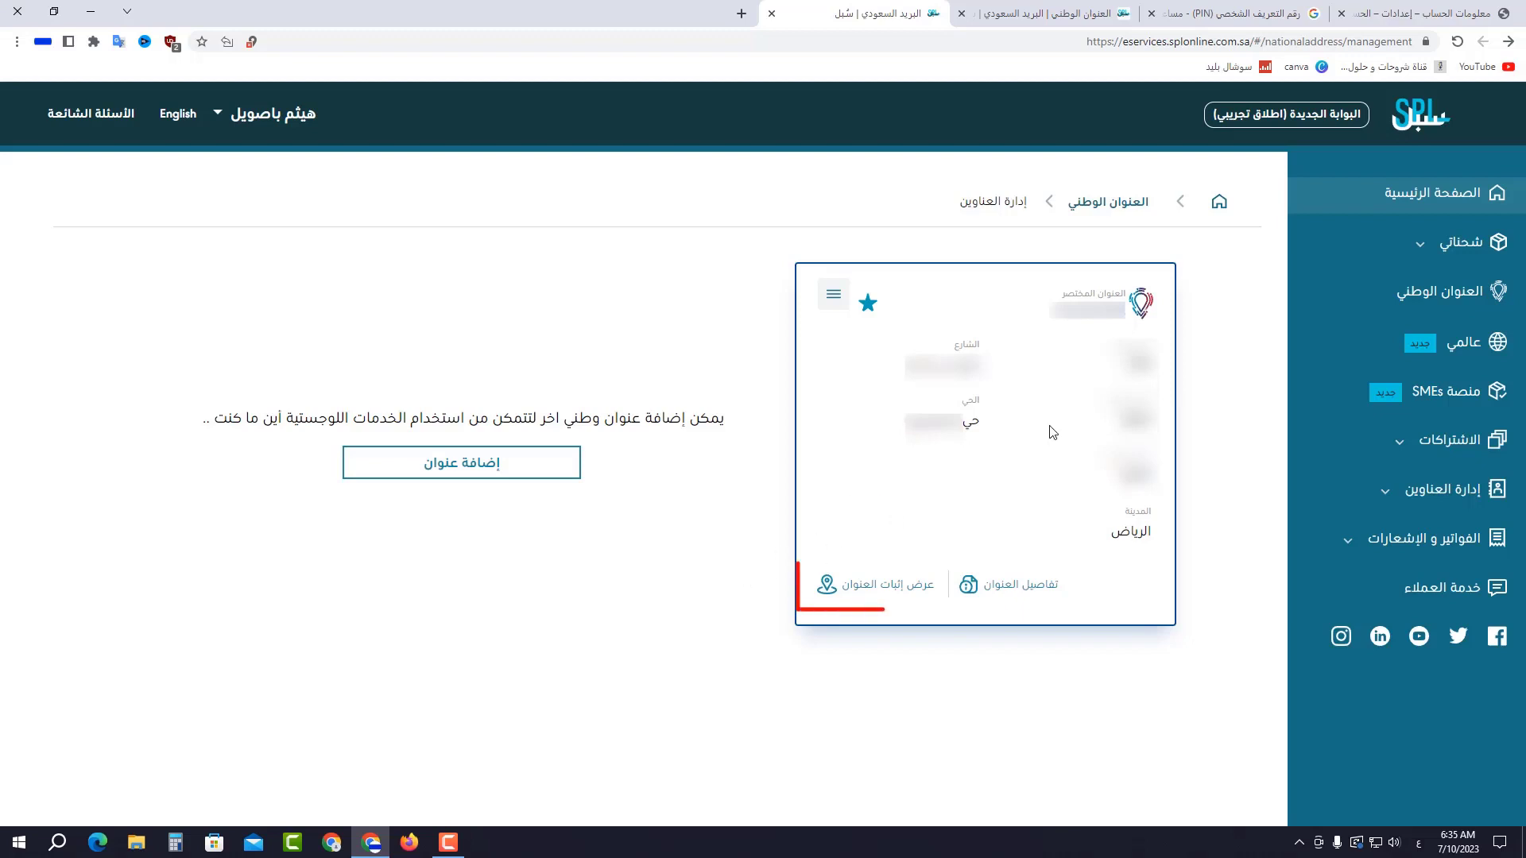
left_click(883, 588)
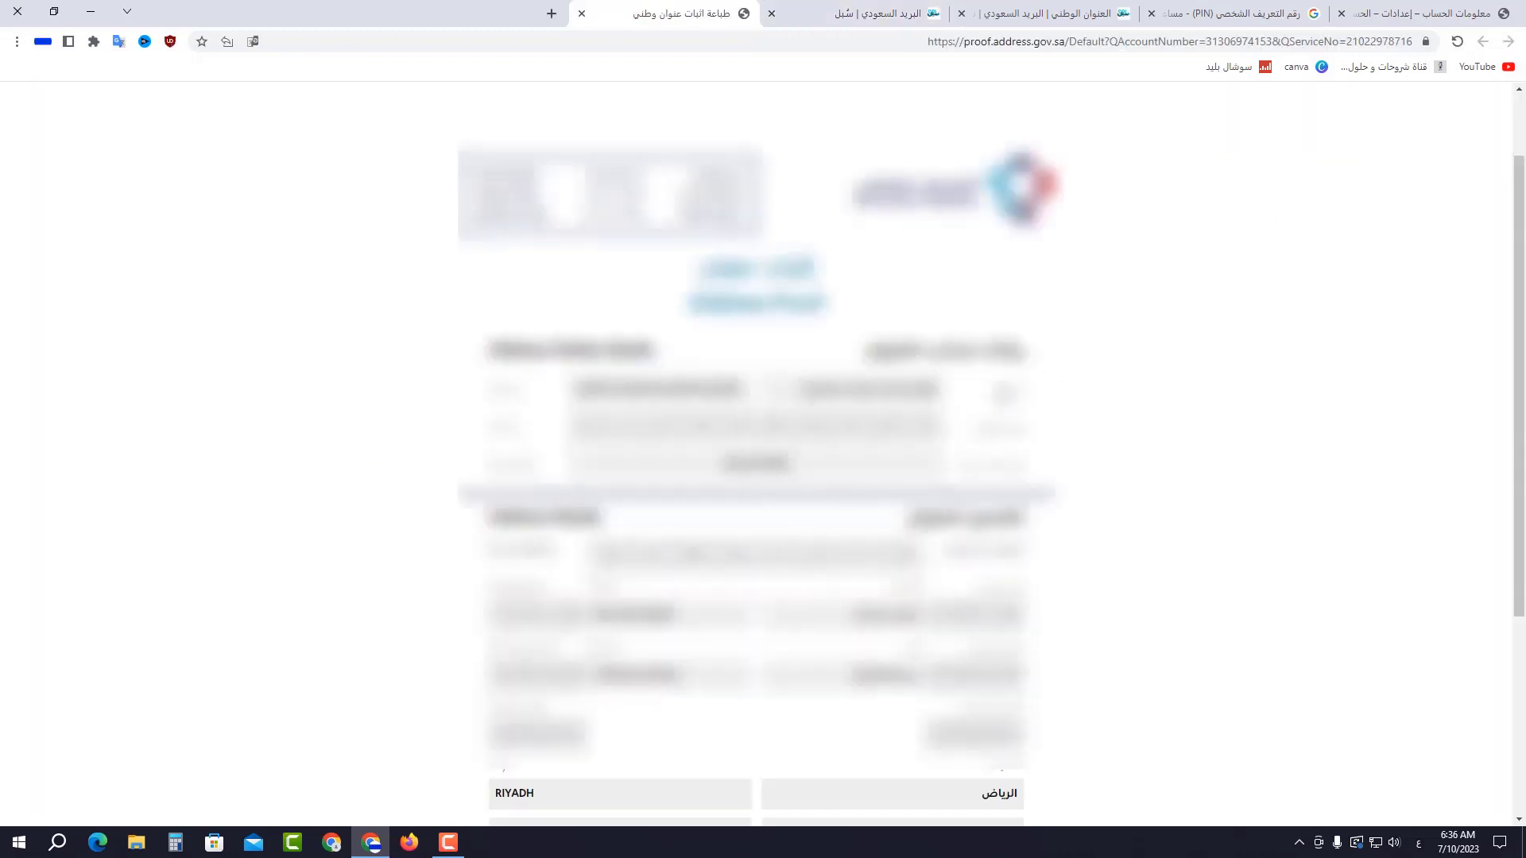
scroll(1089, 413, "down", 3)
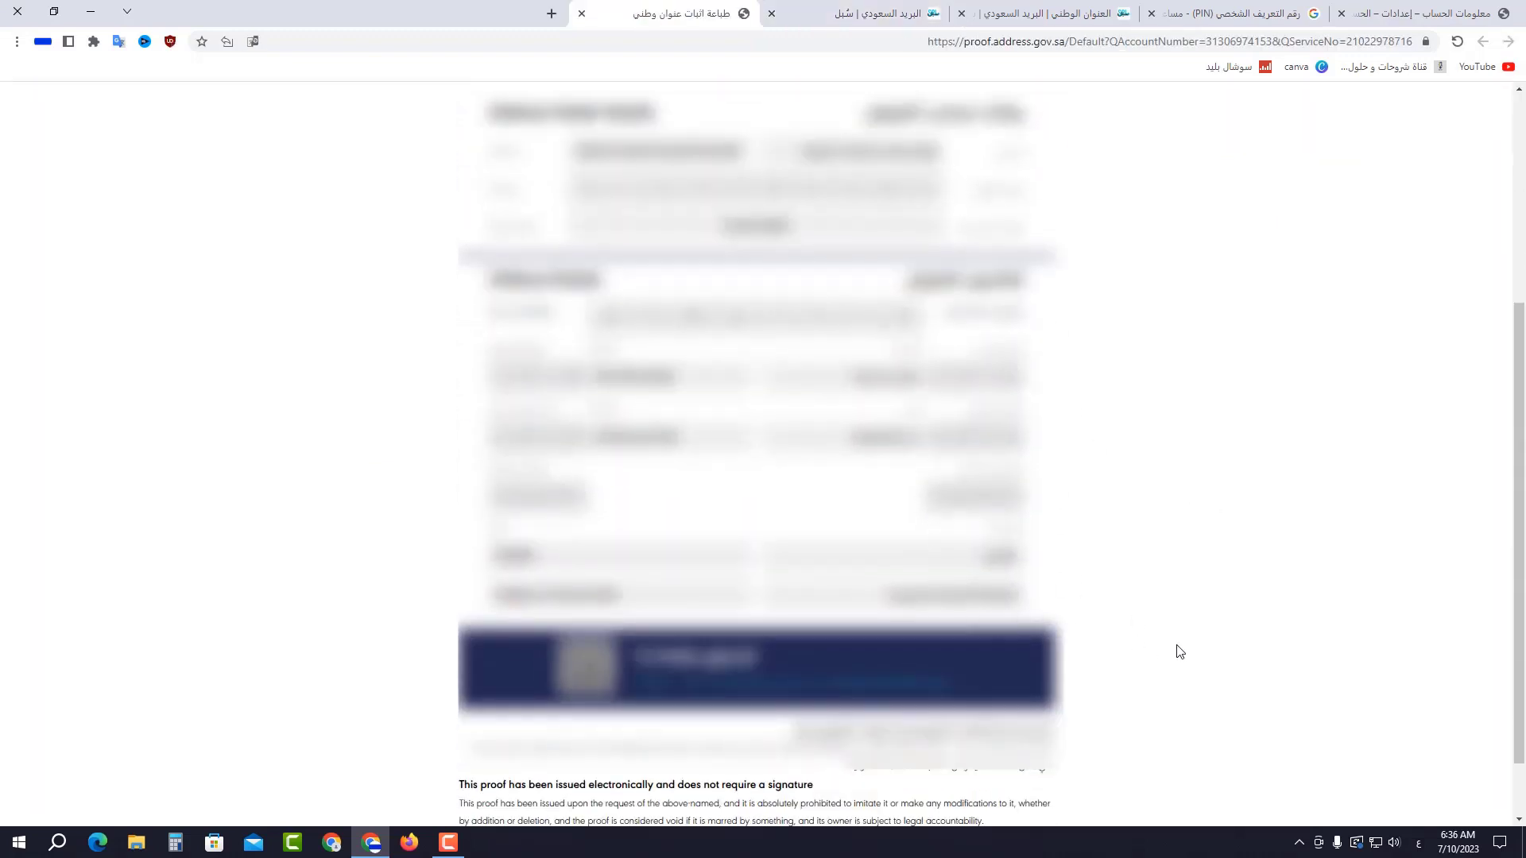
scroll(1184, 644, "up", 3)
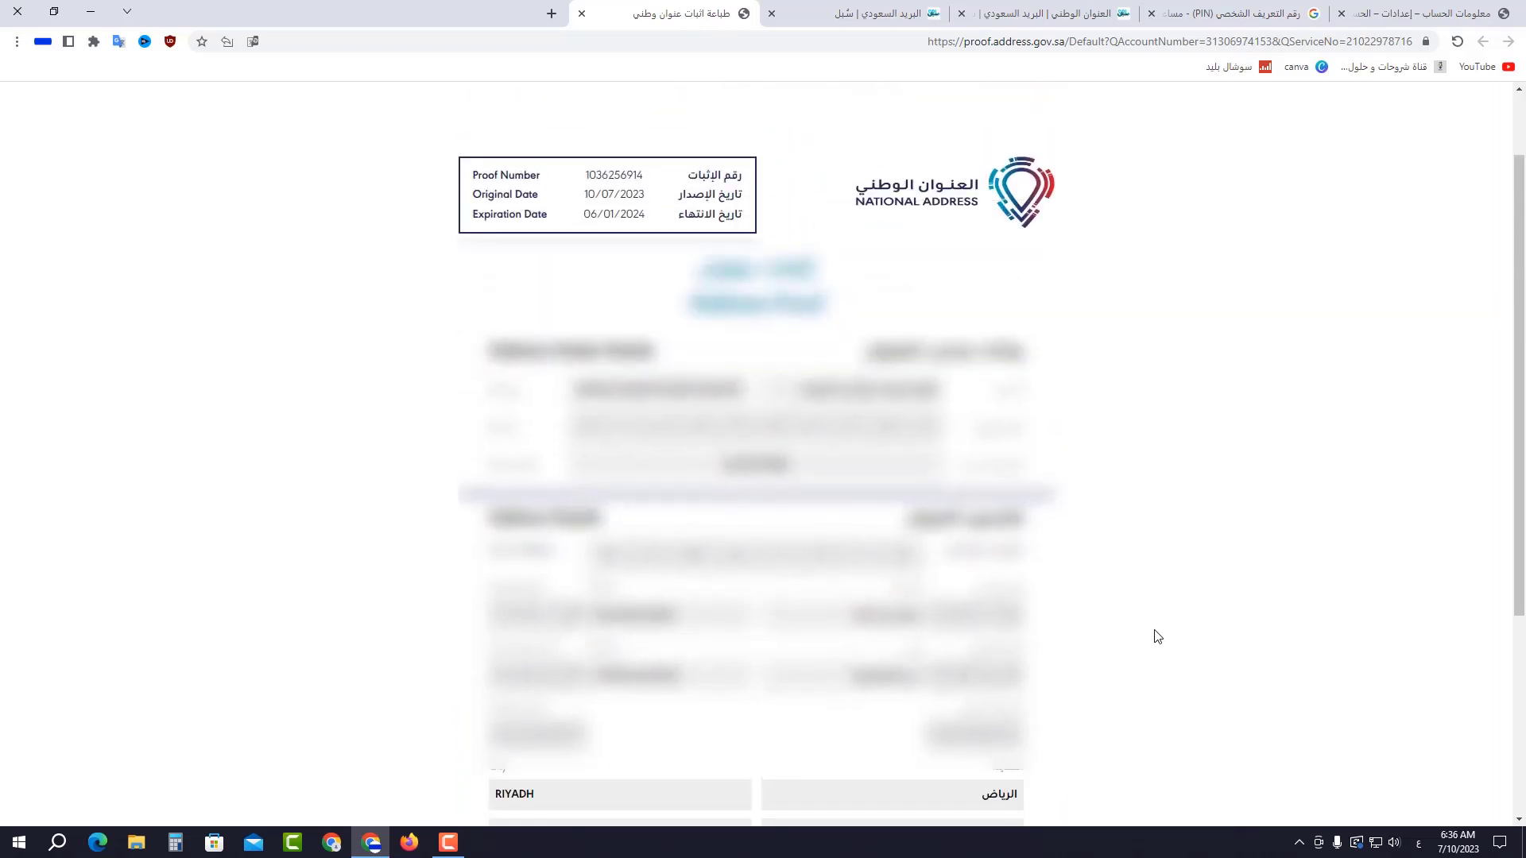
scroll(1157, 638, "down", 2)
scroll(1158, 640, "up", 4)
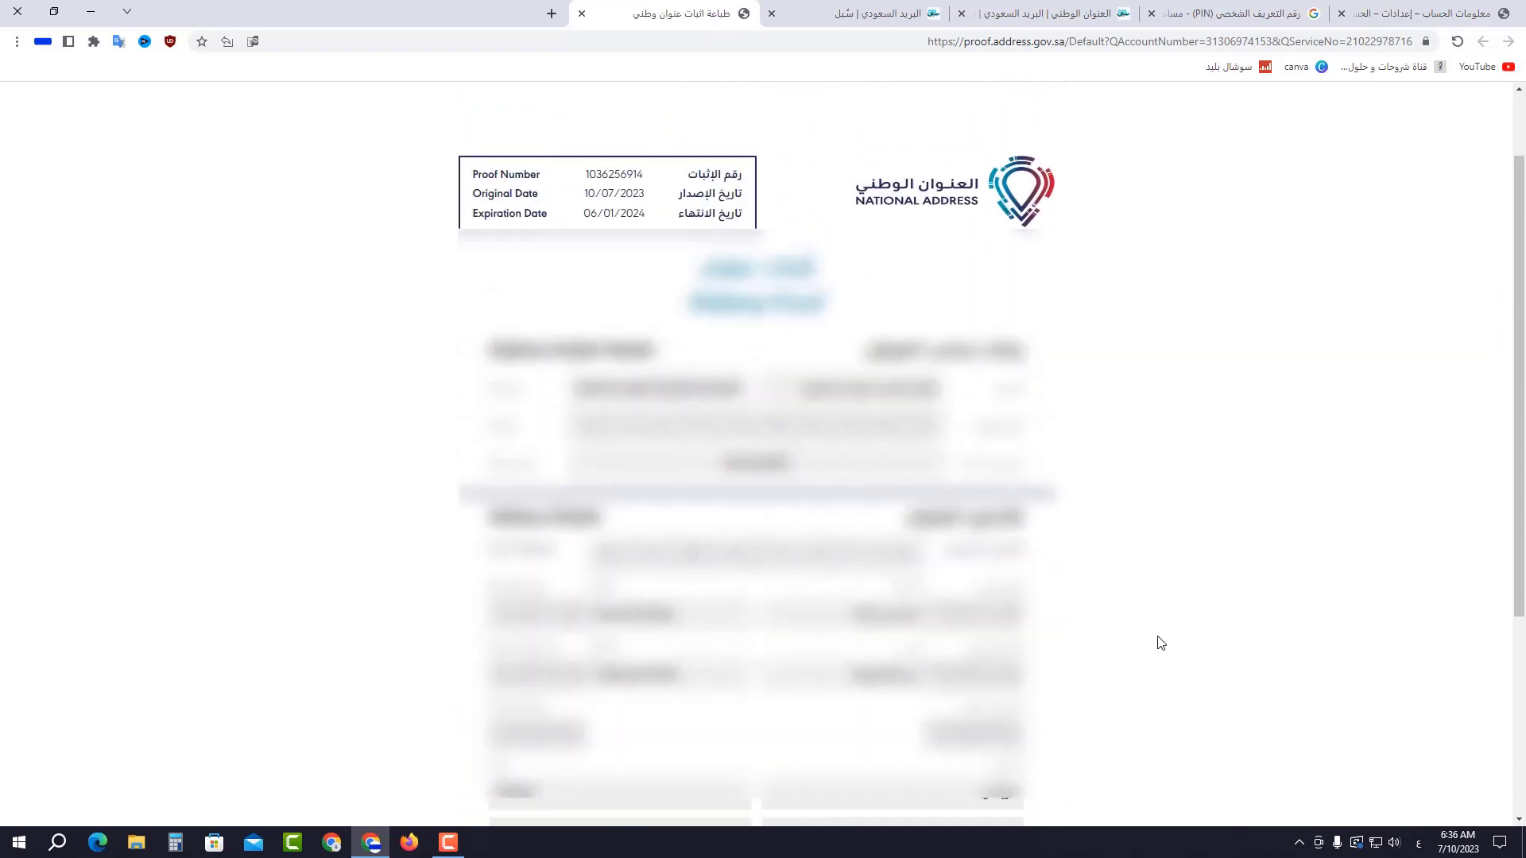
left_click(731, 142)
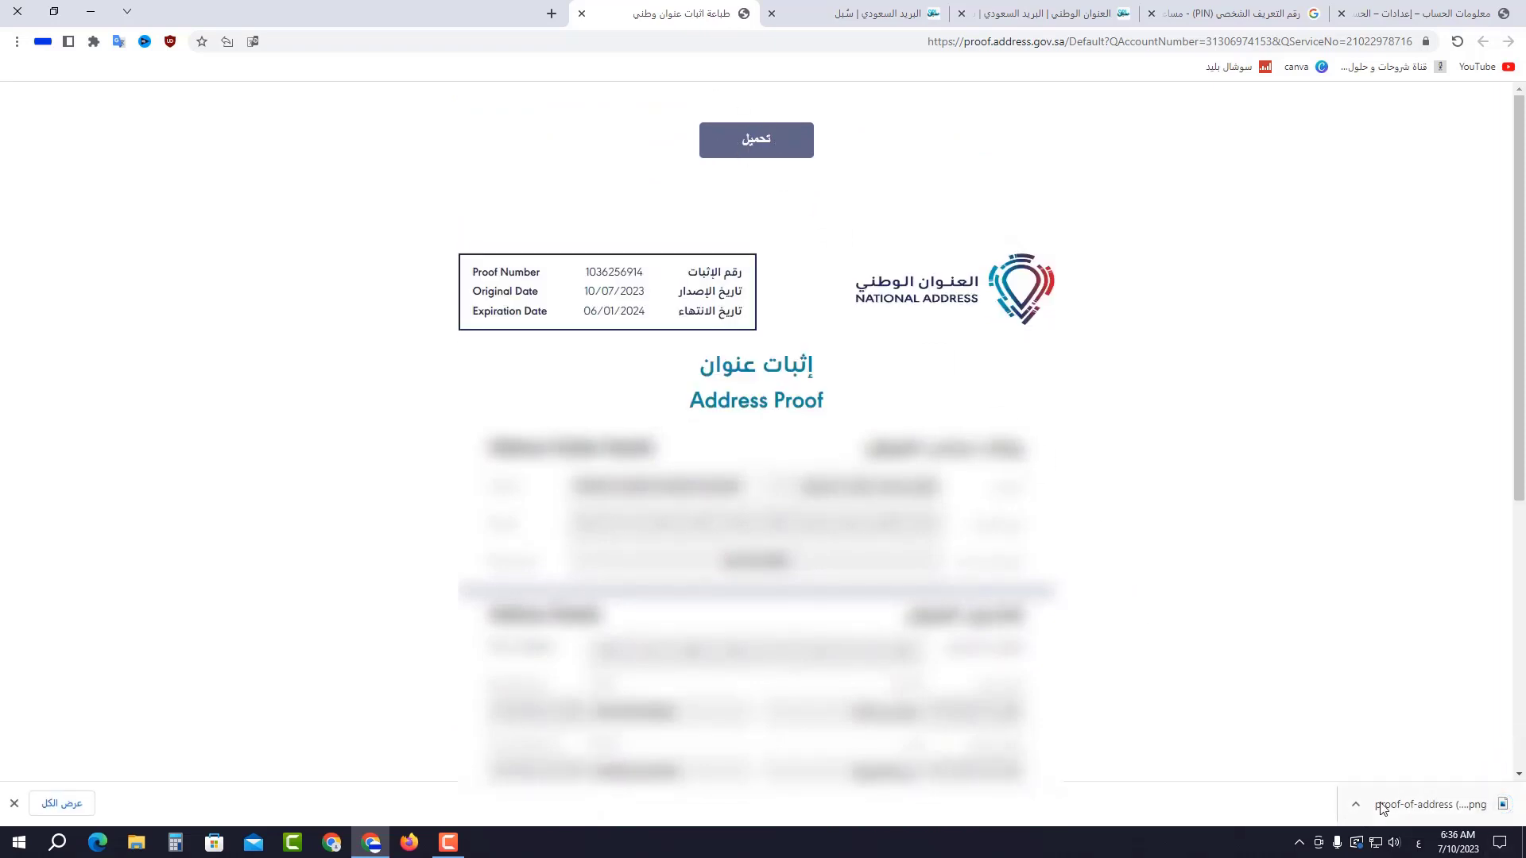
left_click(1355, 805)
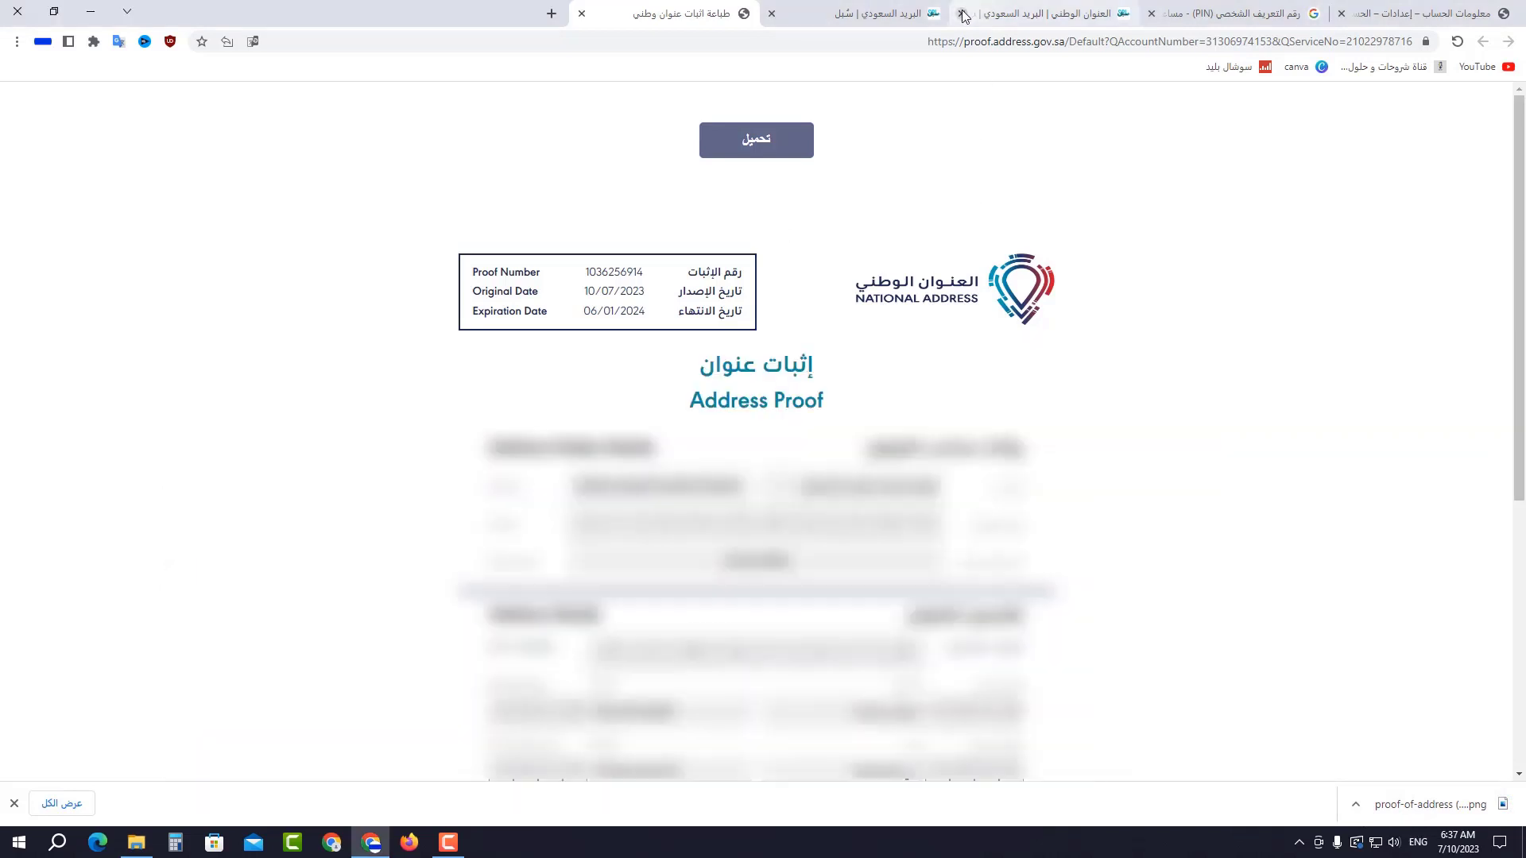
Close the Saudi Post and address proof tabs to return to the AdSense PIN contact form.
left_click(963, 15)
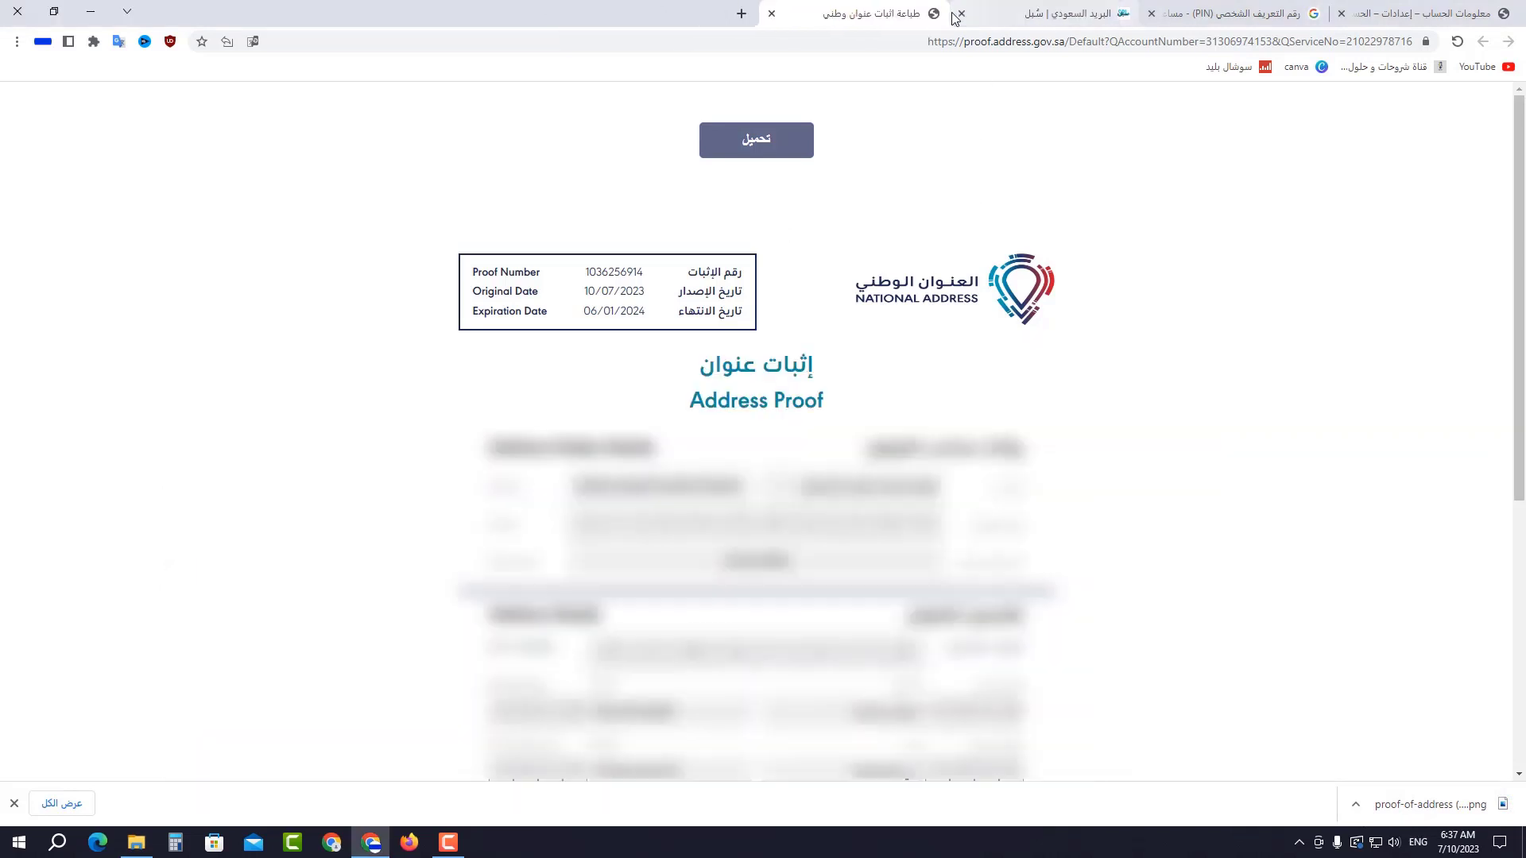
left_click(959, 16)
left_click(963, 16)
left_click(962, 14)
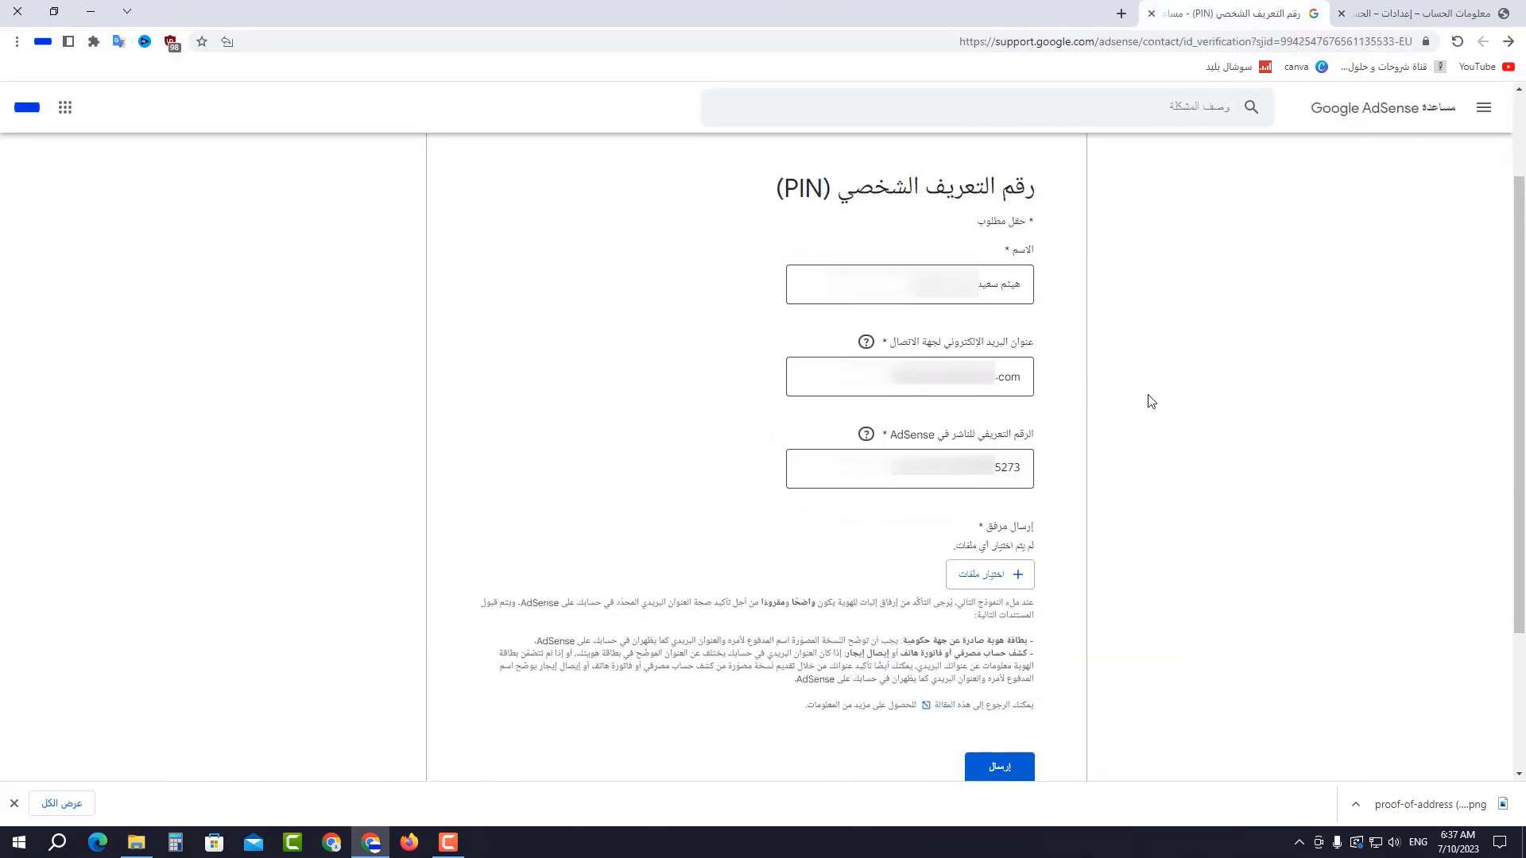
Attach the identity card images الامامية.jpg and الخلفية.jpg from the Desktop to the PIN form.
left_click(991, 584)
left_click(266, 139)
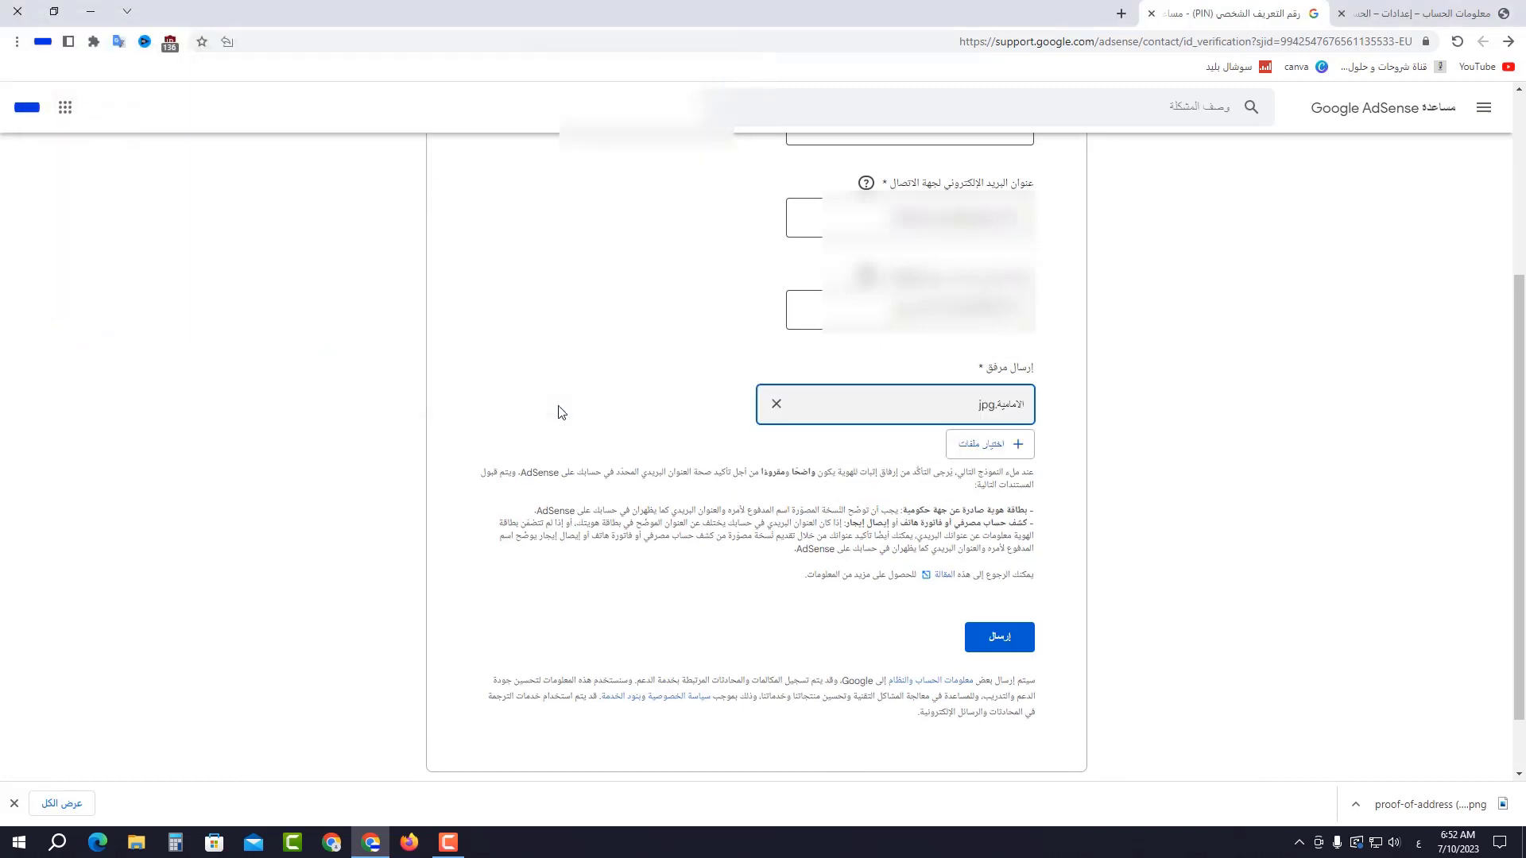
left_click(1009, 443)
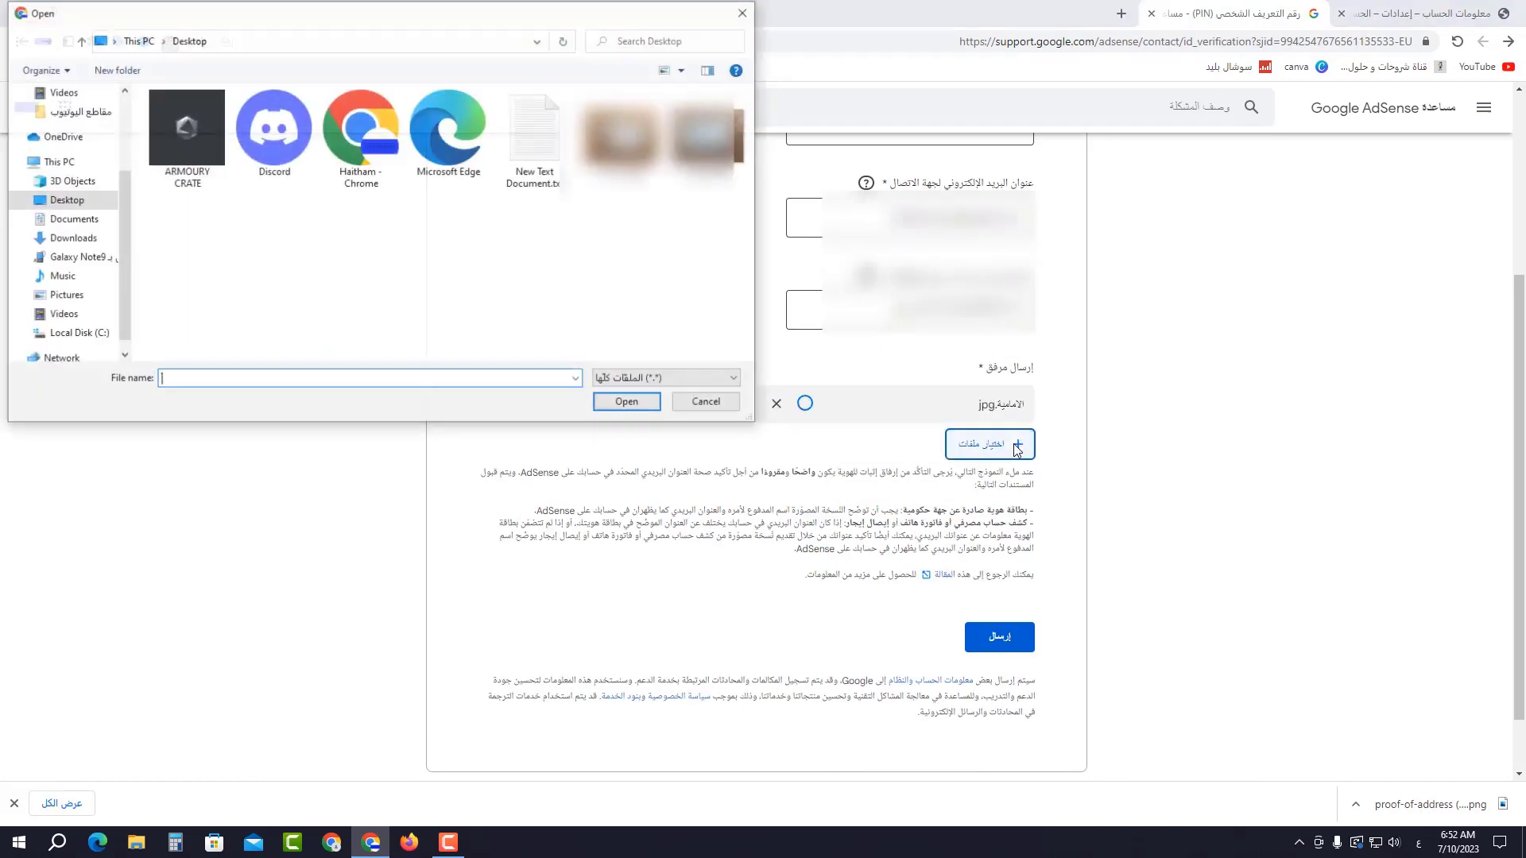
left_click(705, 135)
left_click(627, 403)
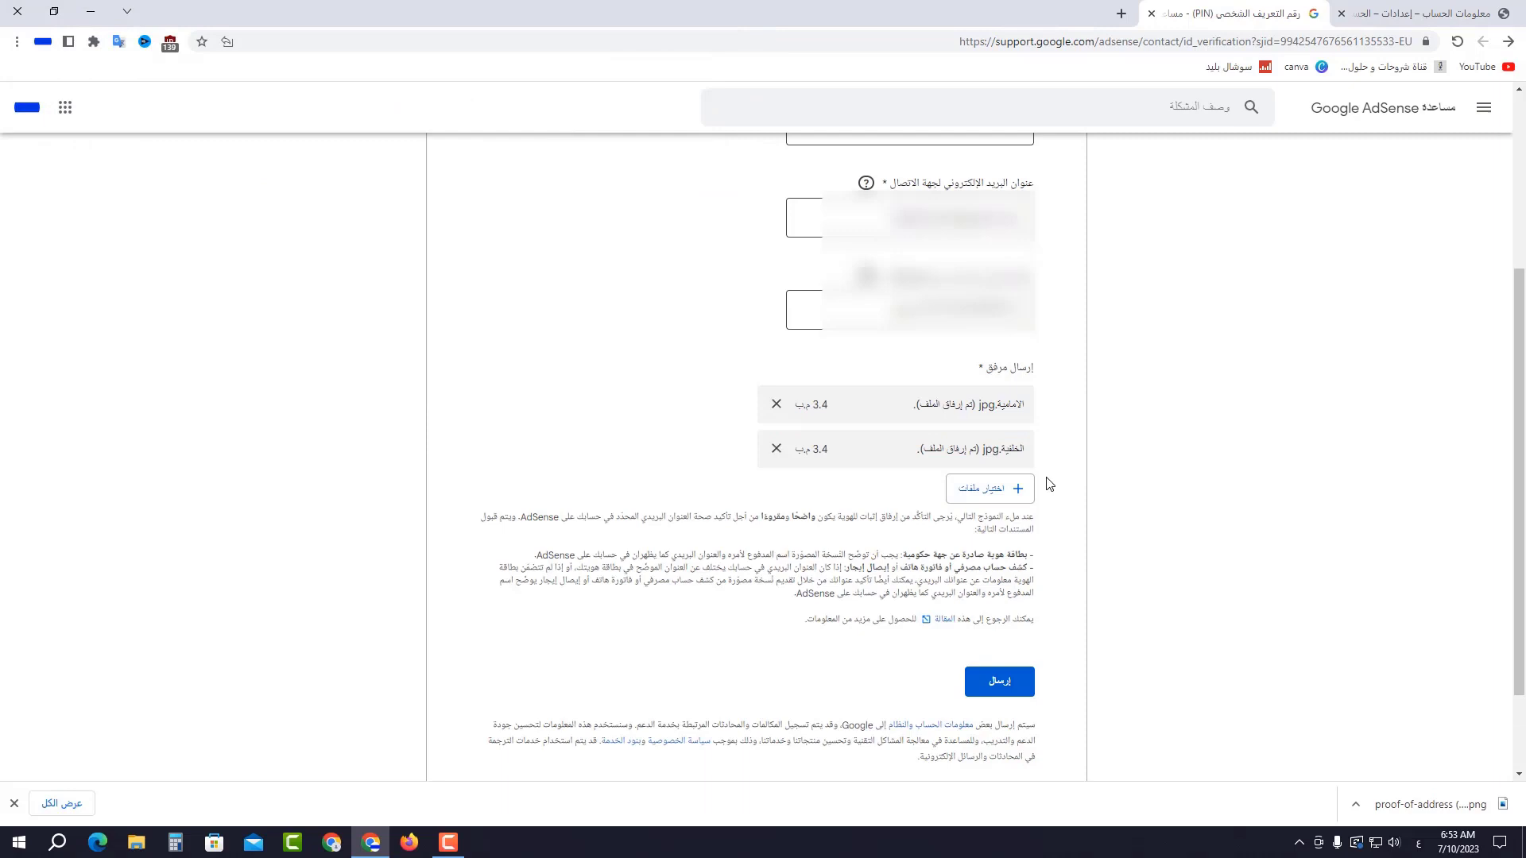
Attach NATIONAL ADDRESS.png to the PIN form as well and submit the form.
left_click(993, 488)
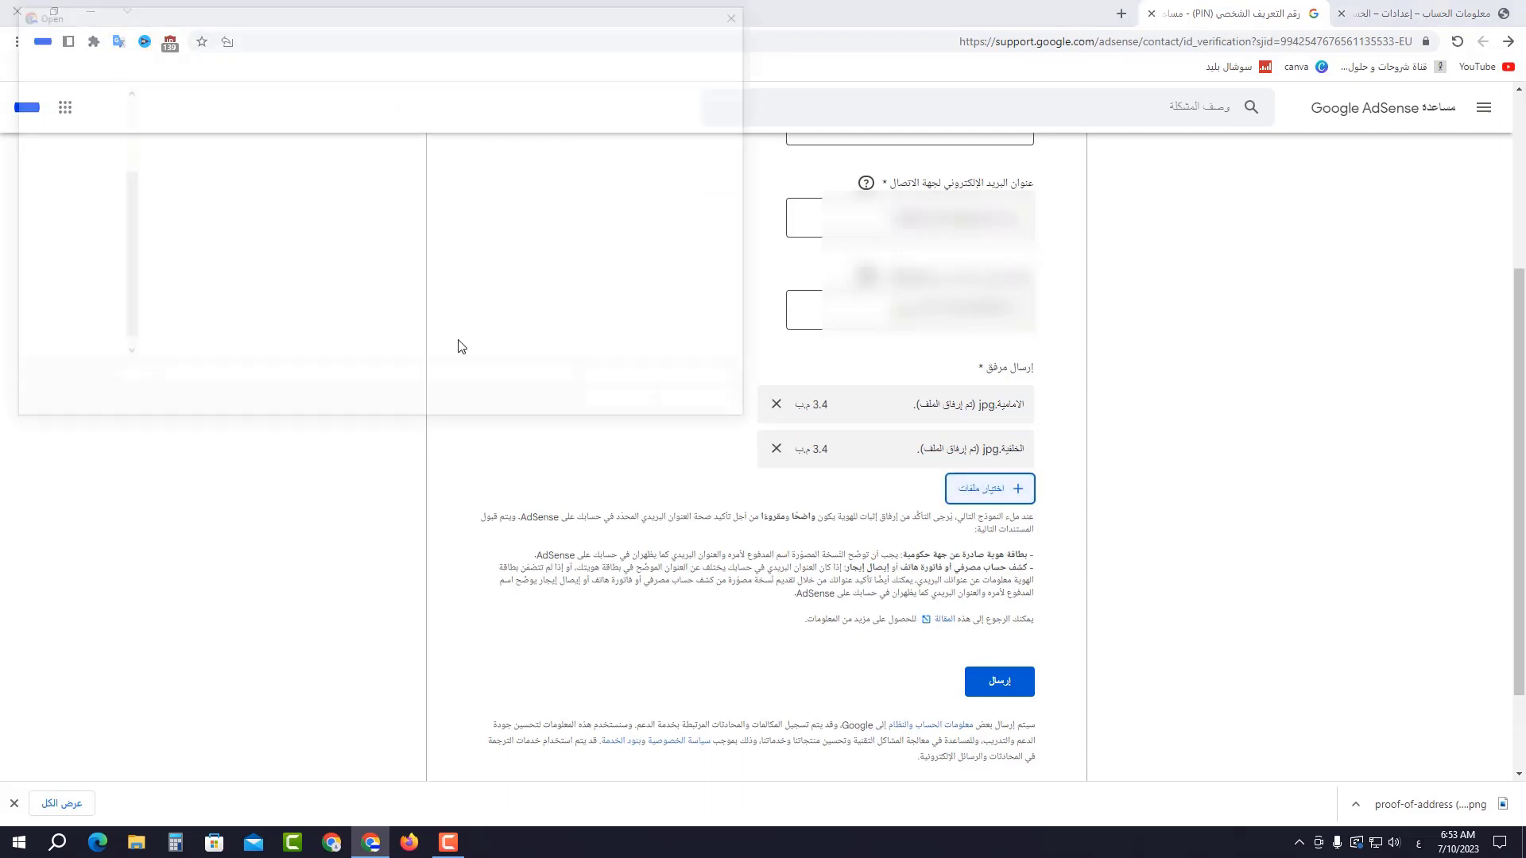
double_click(460, 344)
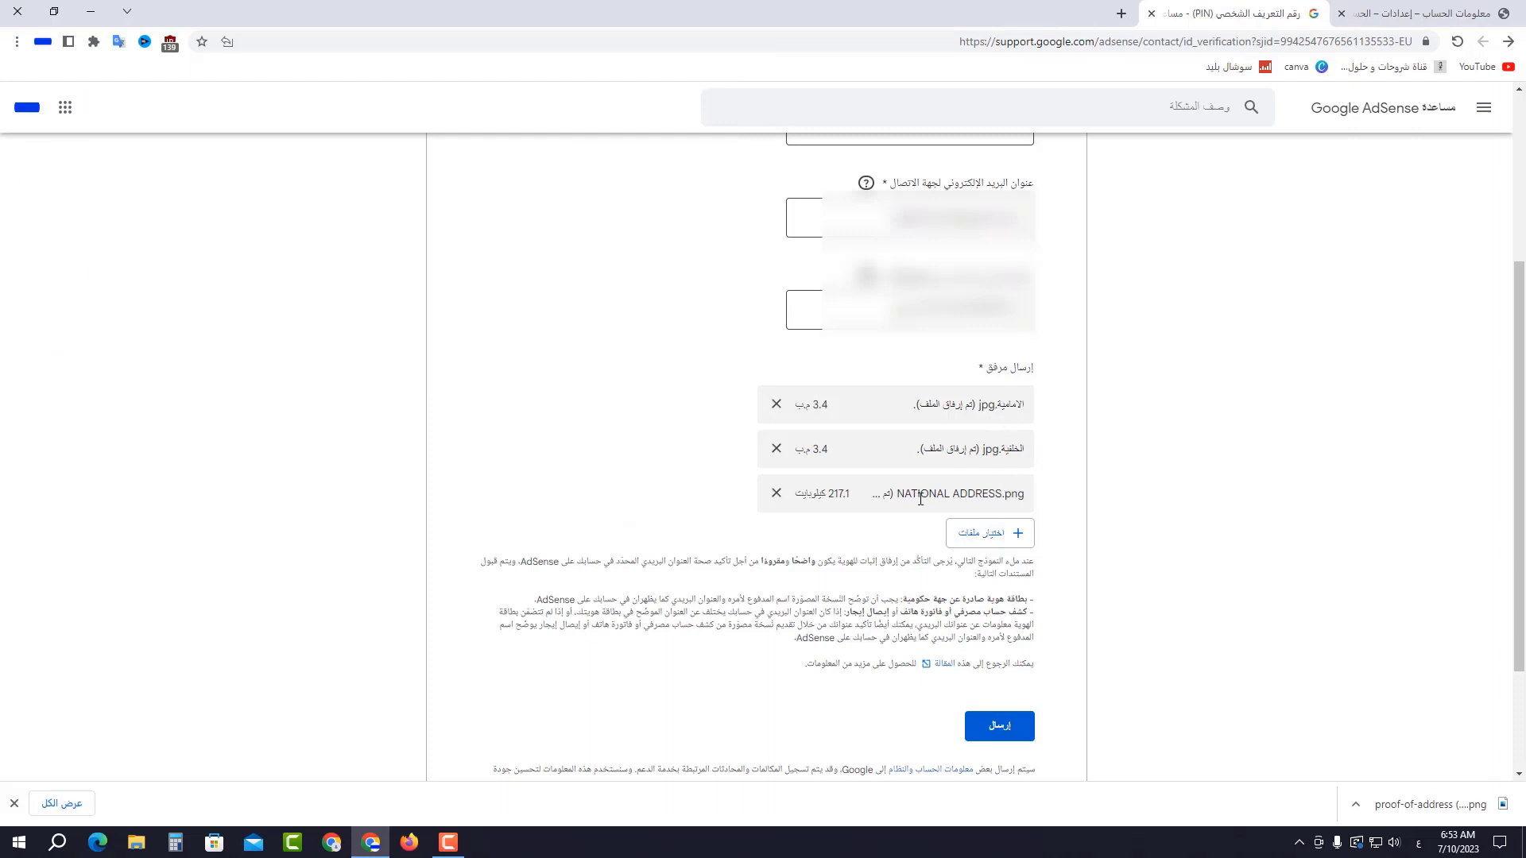
scroll(1031, 476, "down", 3)
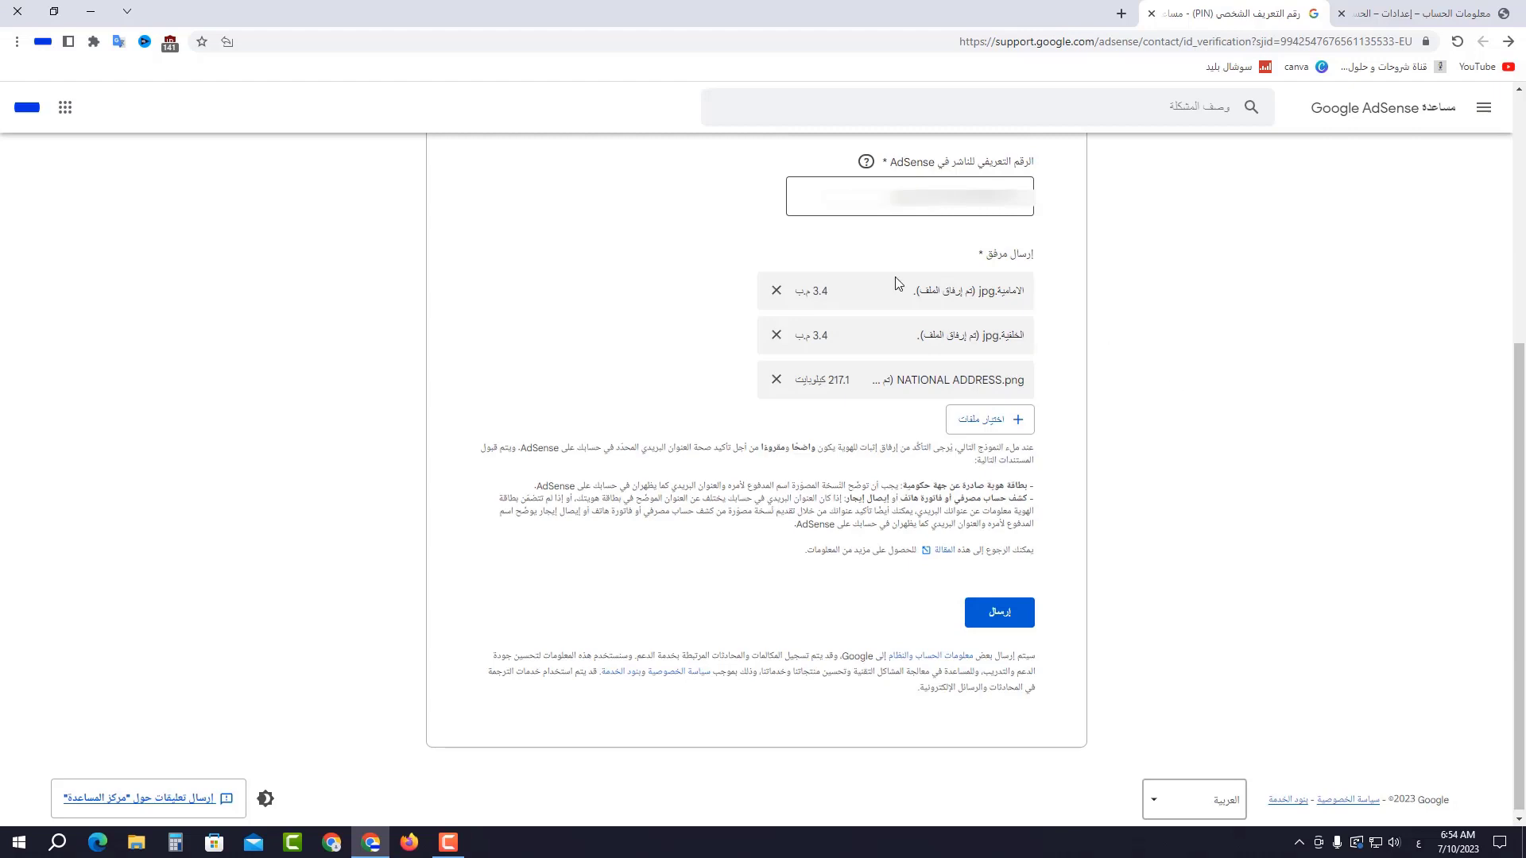
left_click(1002, 628)
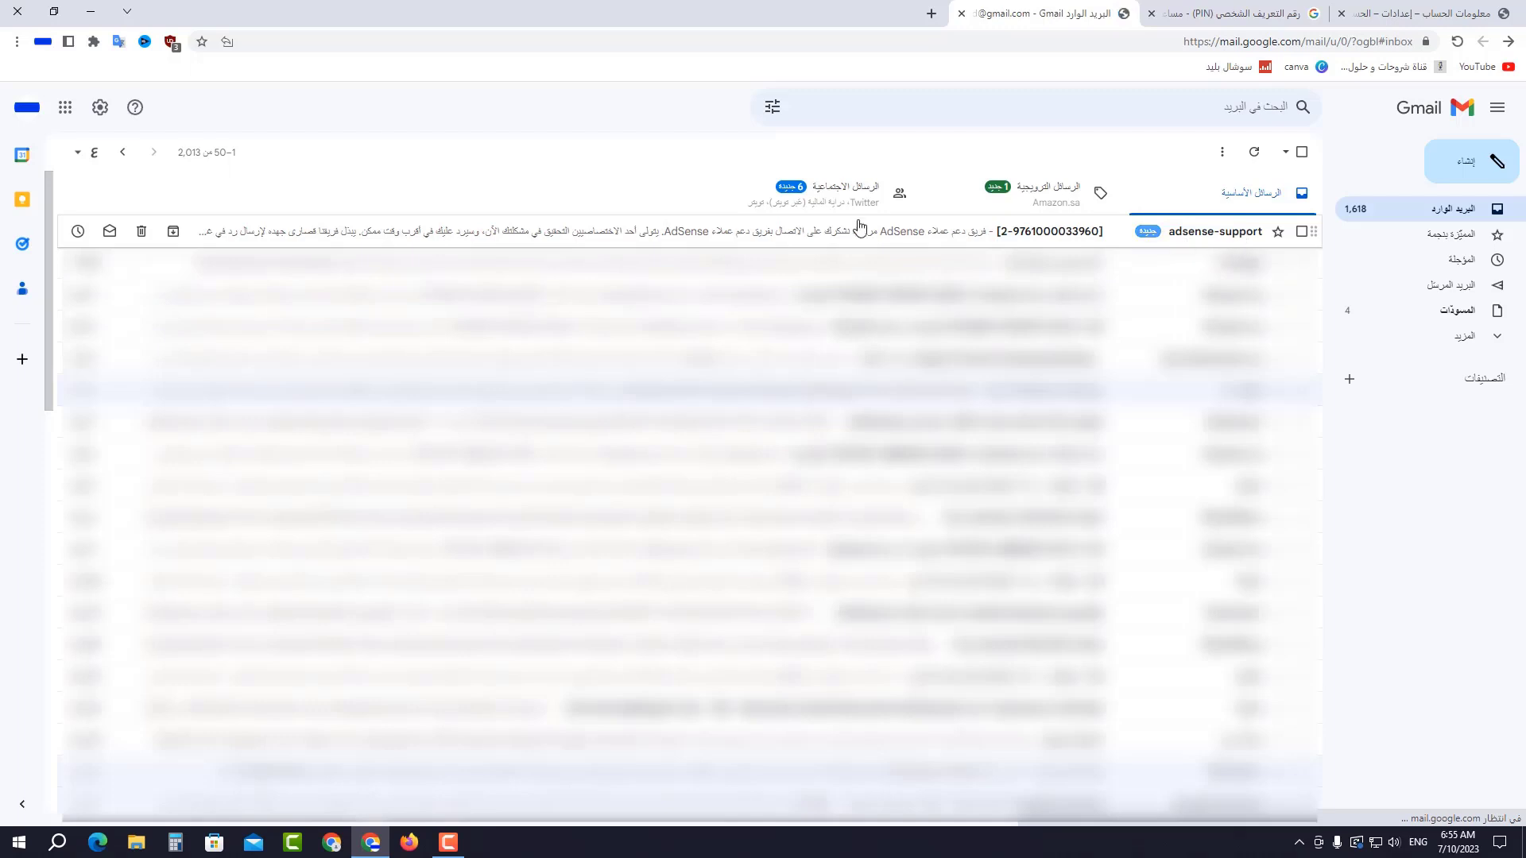
Read the adsense-support acknowledgement and its follow-up reply in Gmail, and switch back to the AdSense account information tab.
left_click(845, 232)
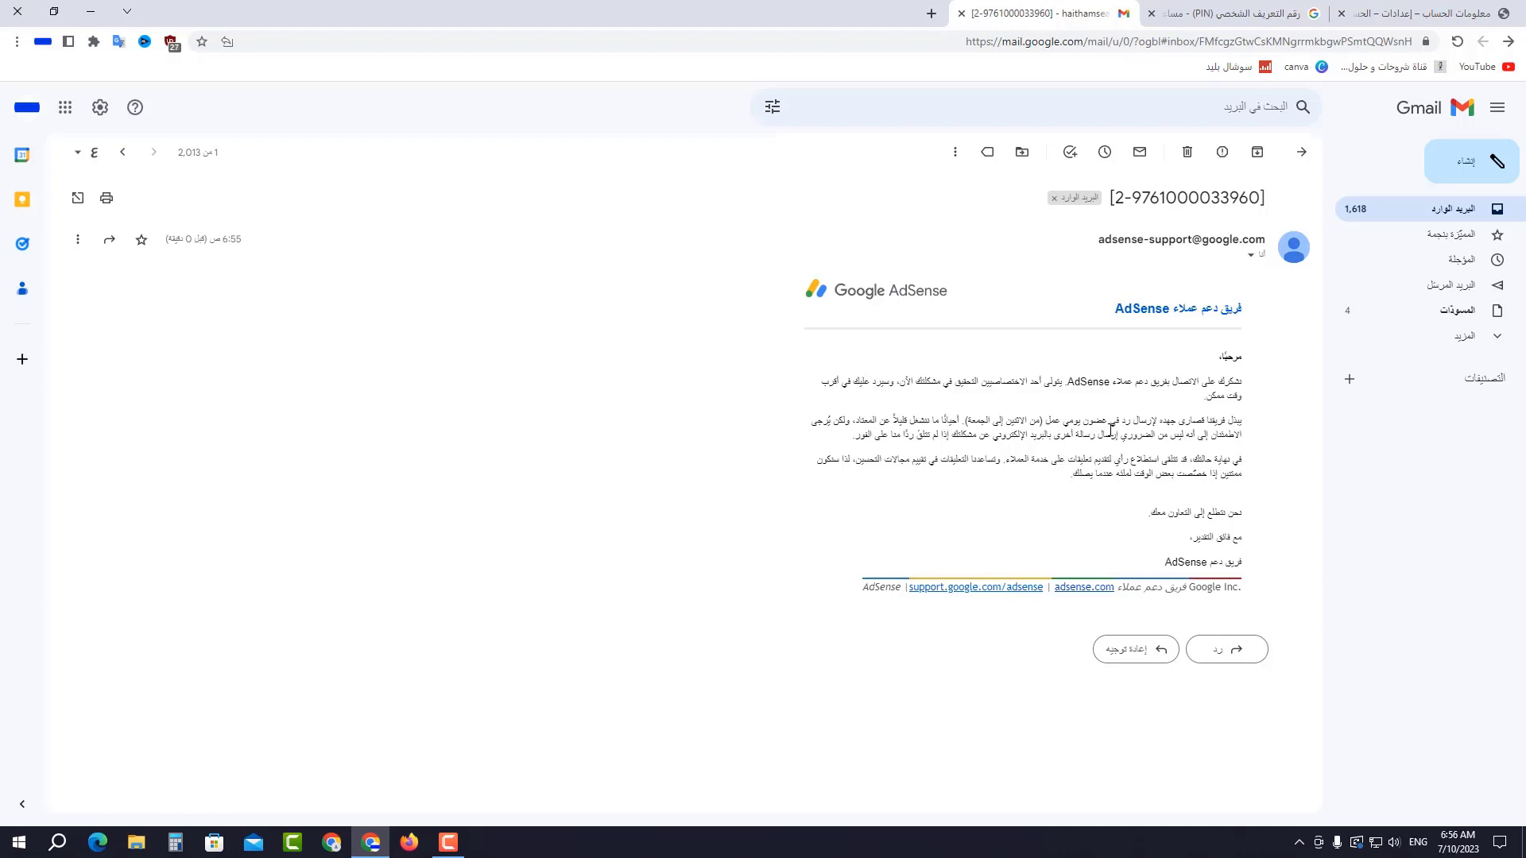
key("alt+Left")
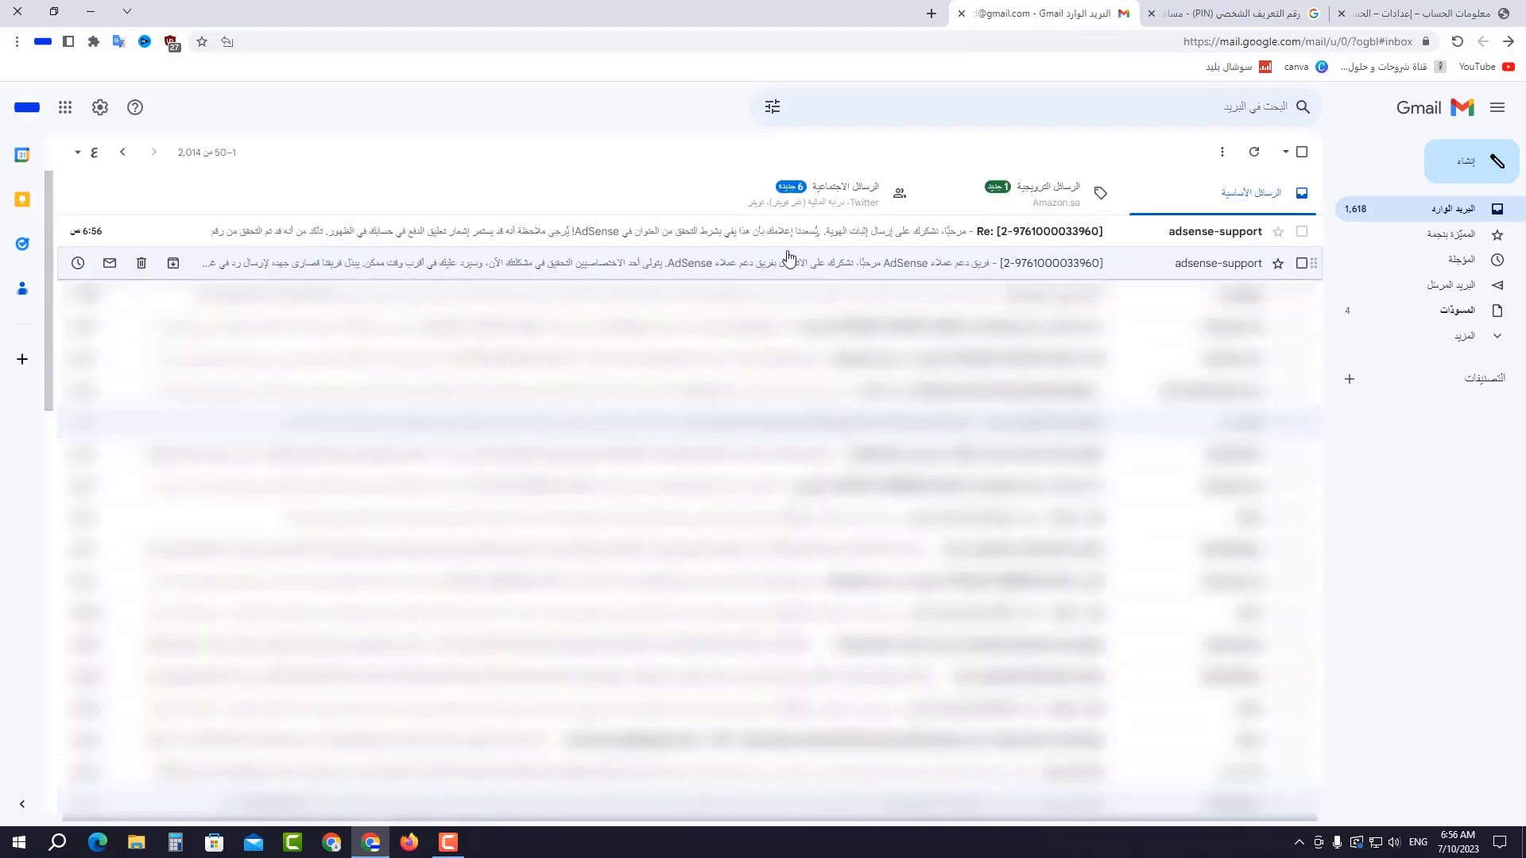
left_click(843, 237)
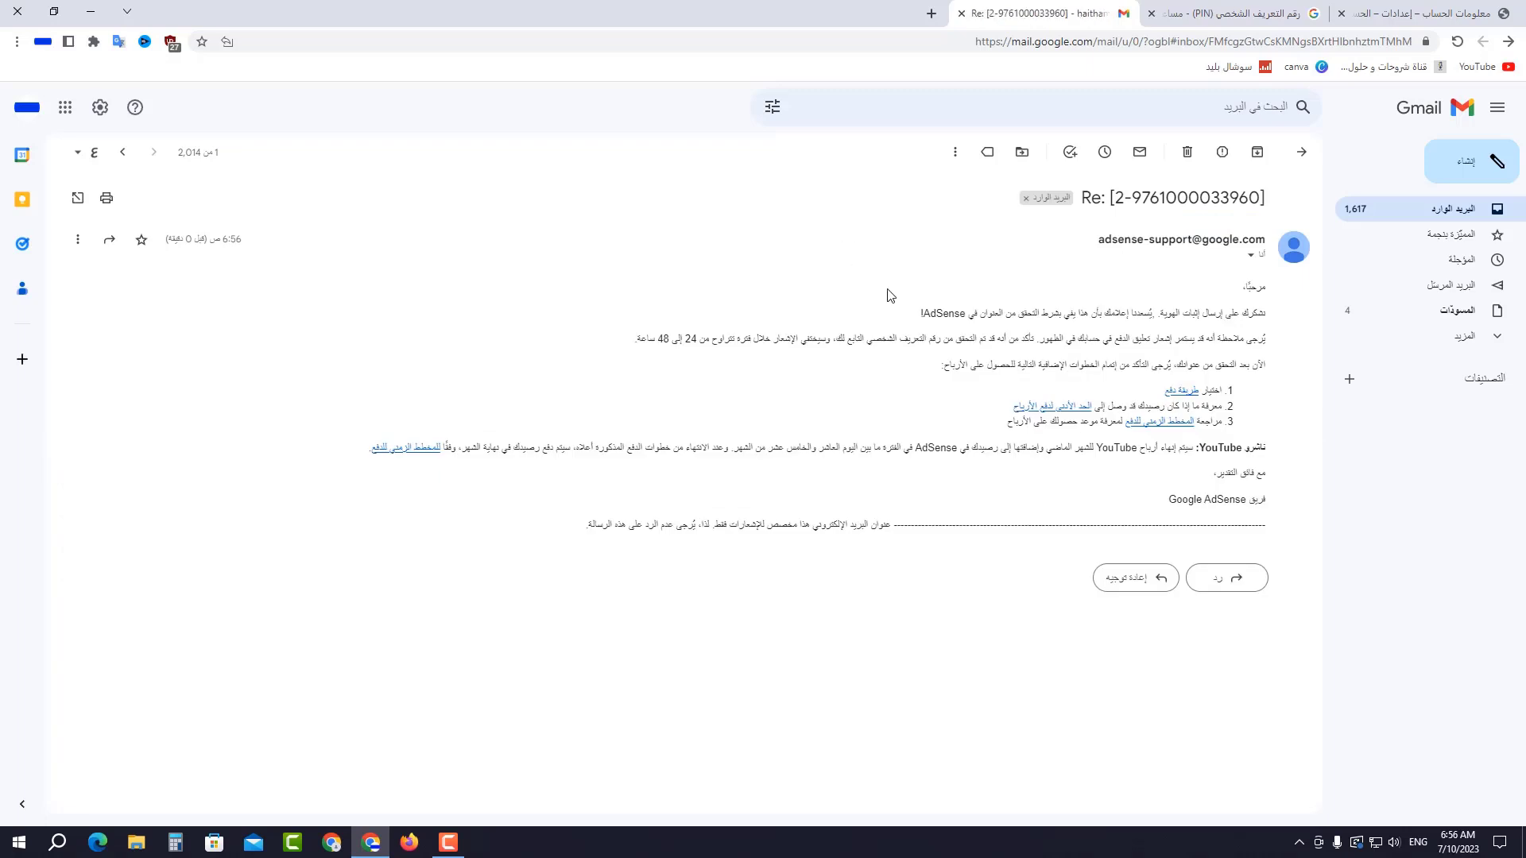
left_click_drag(1263, 312, 1152, 315)
left_click(1414, 12)
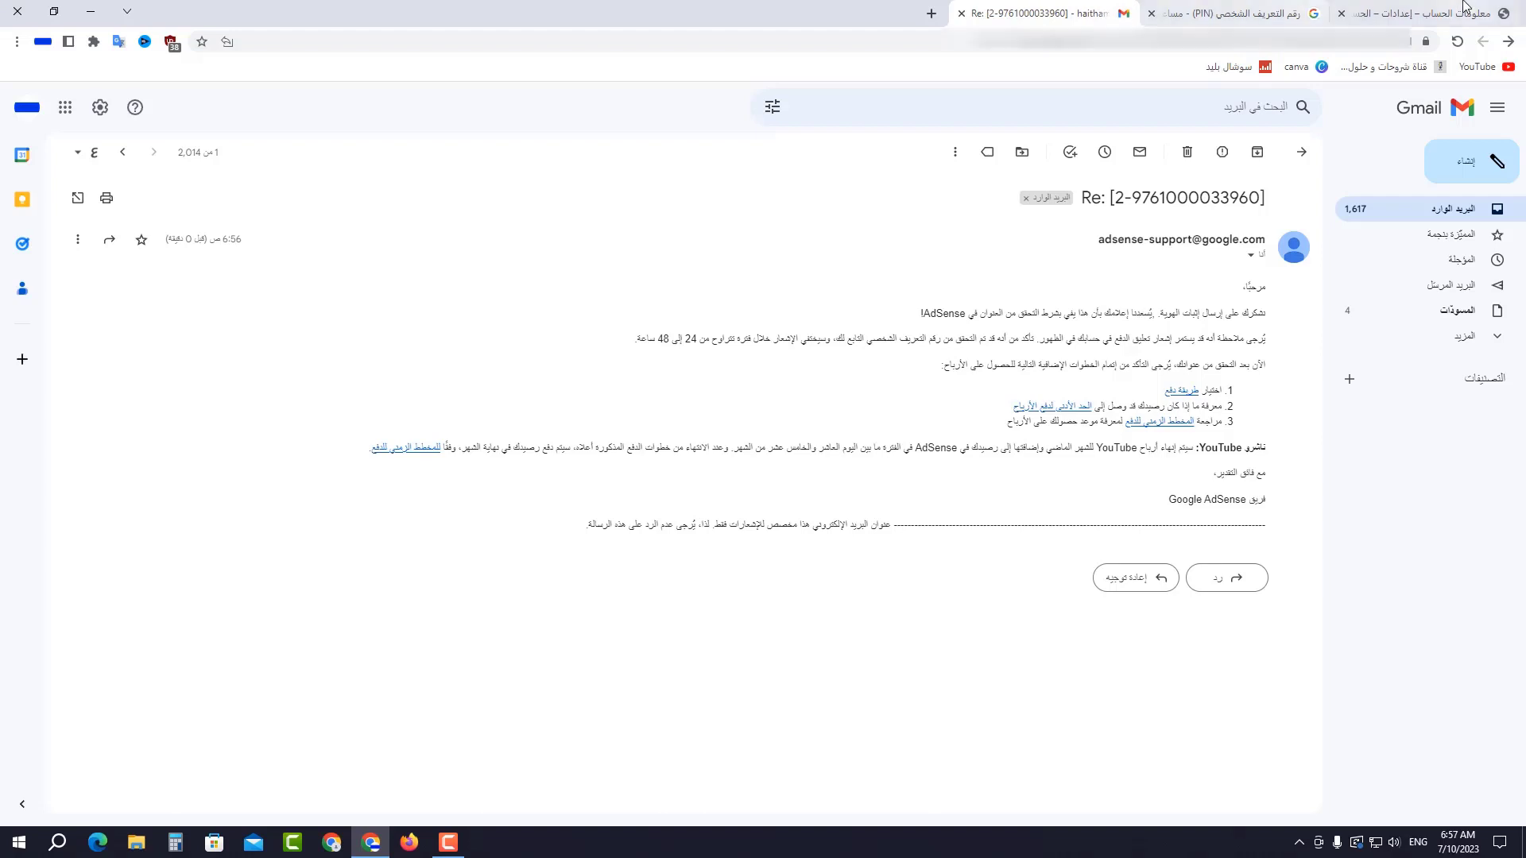